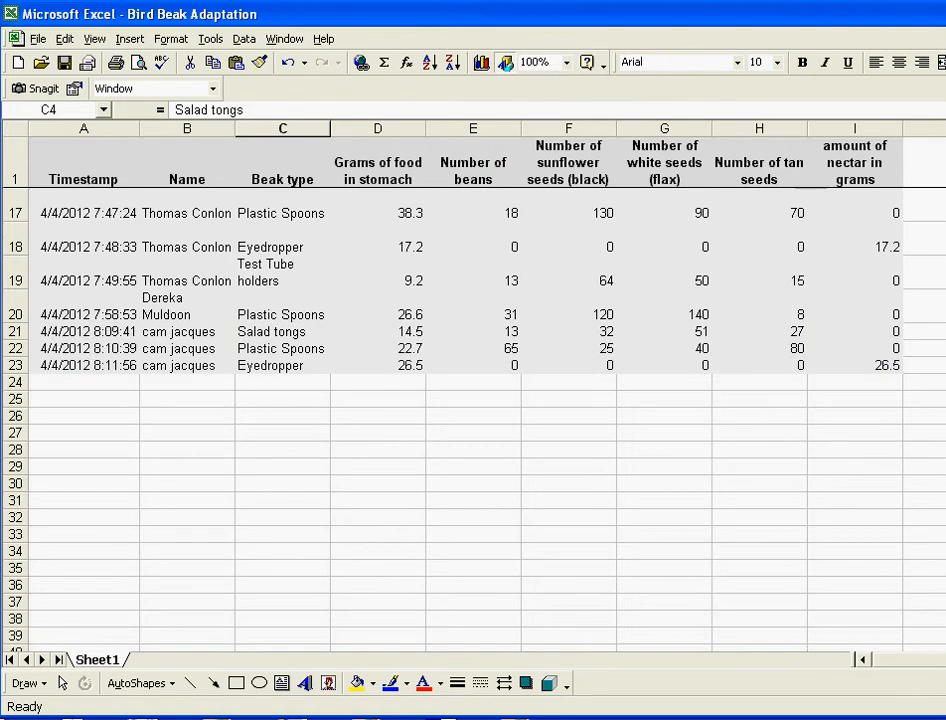
Step: Delete the Timestamp column so Name moves to column A, then select the whole sheet
{"action": "scroll", "coordinate": [470, 400], "scroll_direction": "up", "scroll_amount": 2}
{"action": "scroll", "coordinate": [470, 400], "scroll_direction": "up", "scroll_amount": 3}
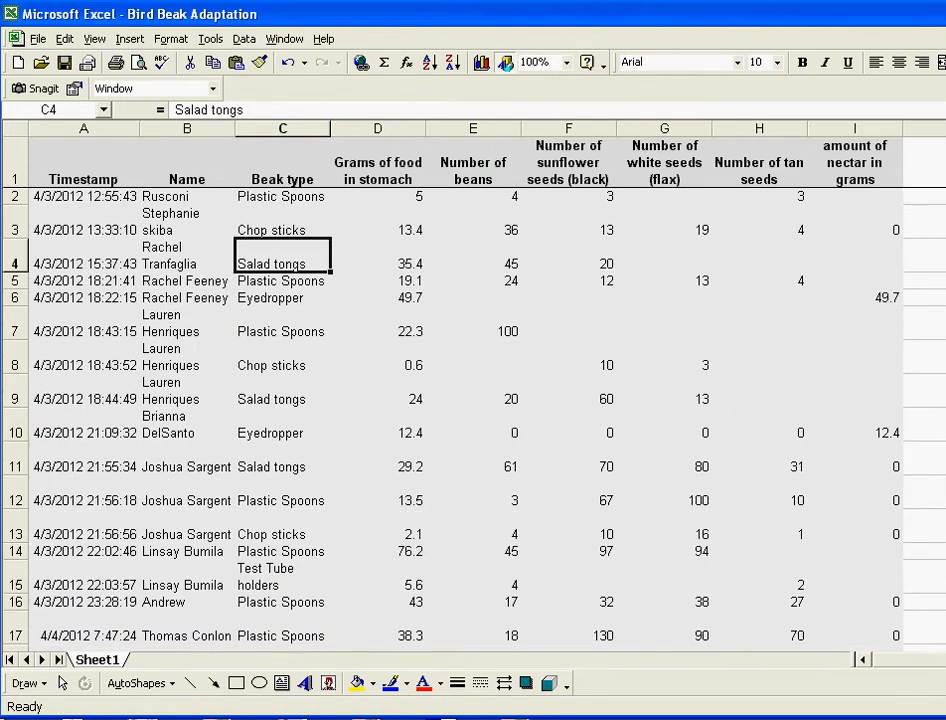
{"action": "scroll", "coordinate": [470, 400], "scroll_direction": "down", "scroll_amount": 3}
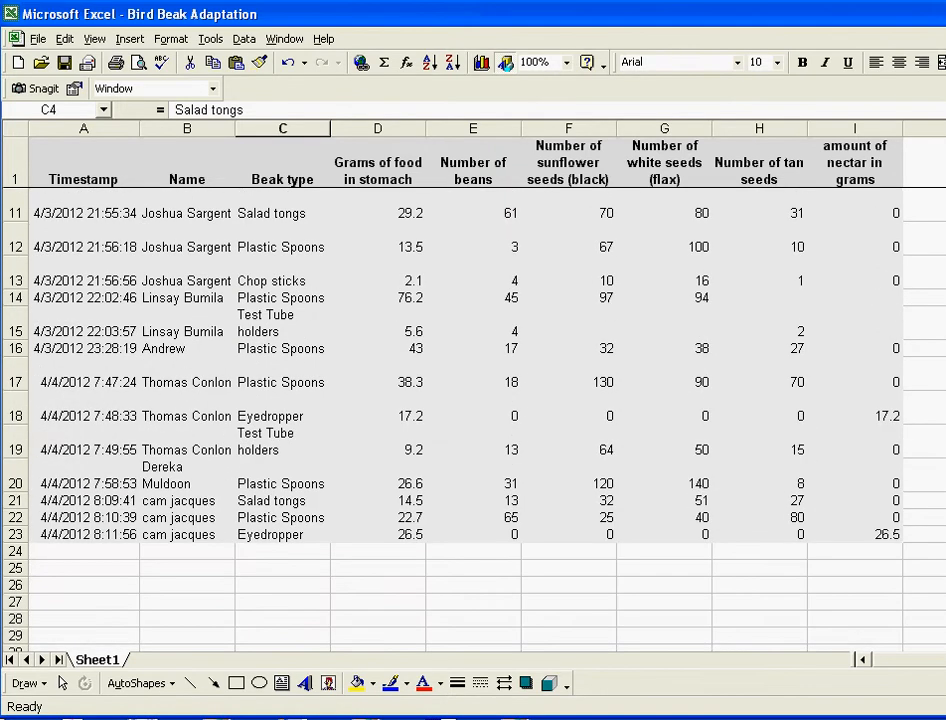
{"action": "scroll", "coordinate": [470, 400], "scroll_direction": "up", "scroll_amount": 3}
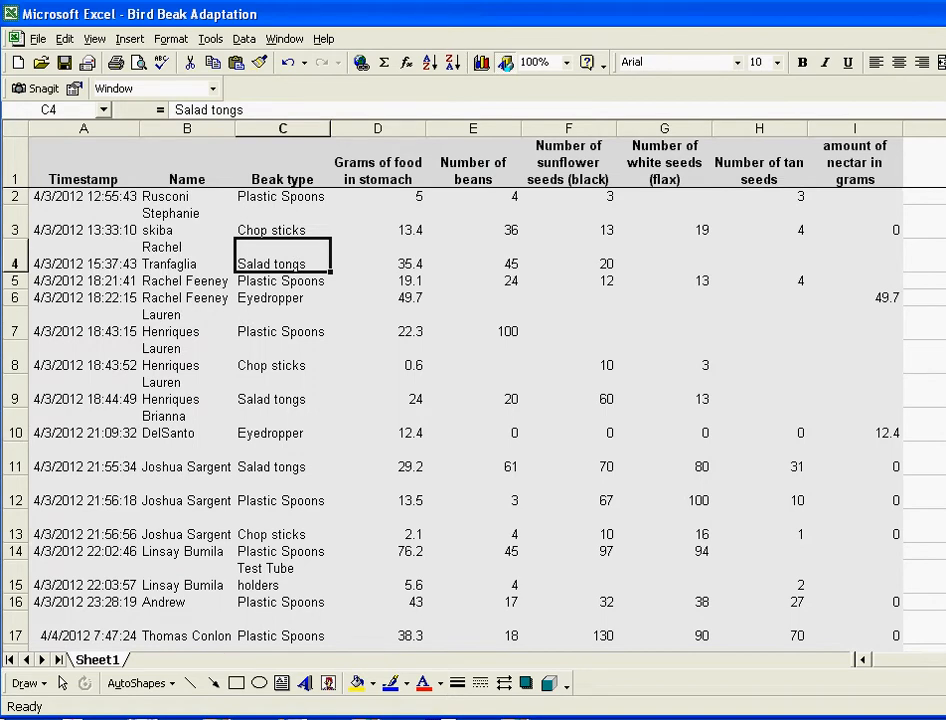
{"action": "scroll", "coordinate": [470, 400], "scroll_direction": "down", "scroll_amount": 6}
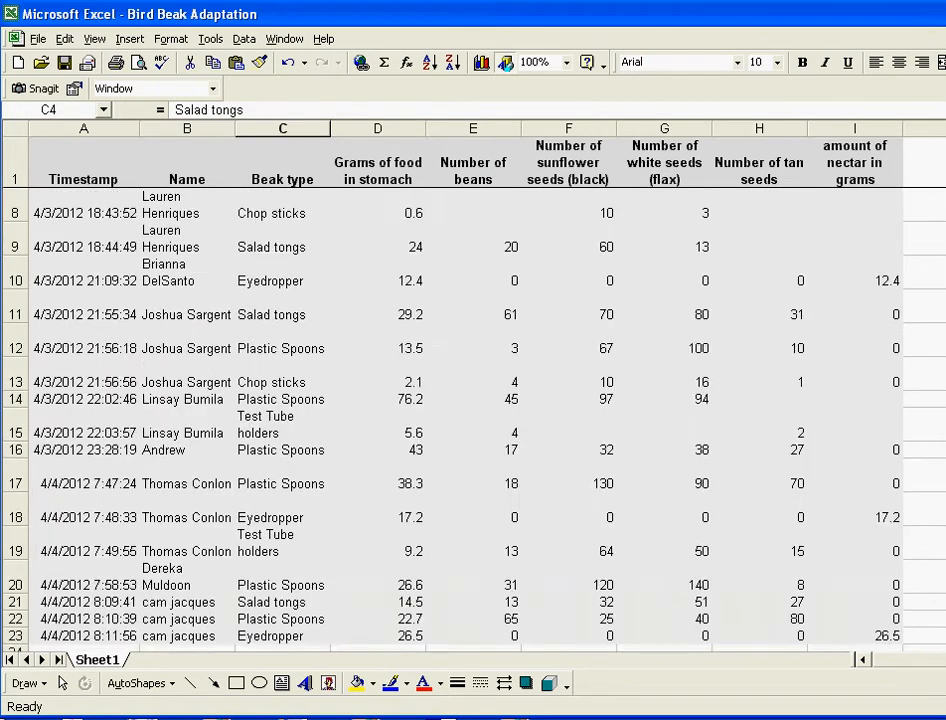
{"action": "scroll", "coordinate": [470, 400], "scroll_direction": "up", "scroll_amount": 6}
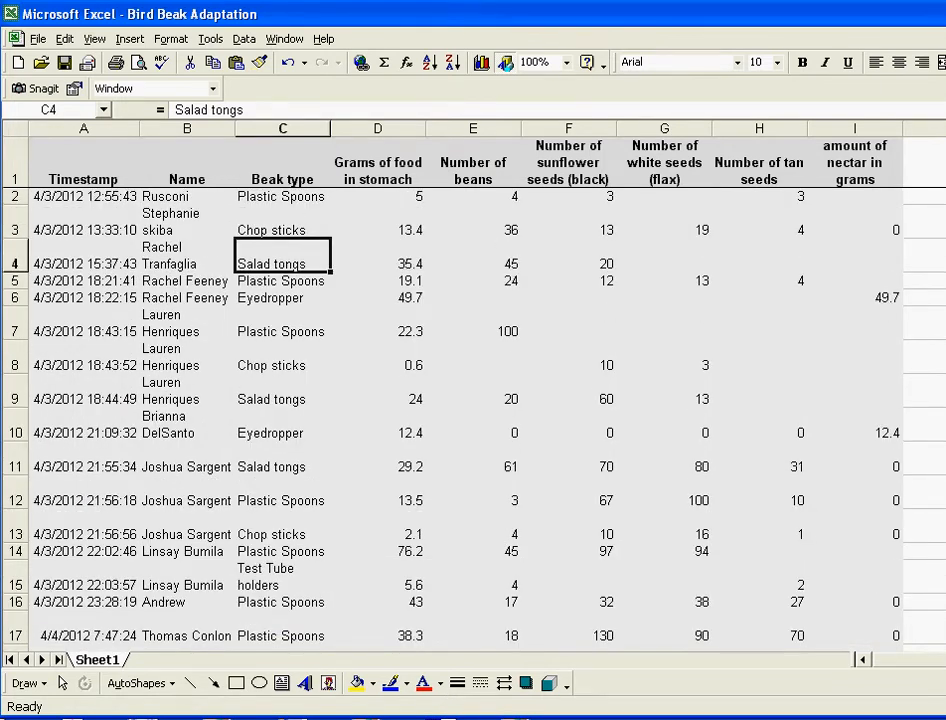
{"action": "left_click", "coordinate": [83, 128]}
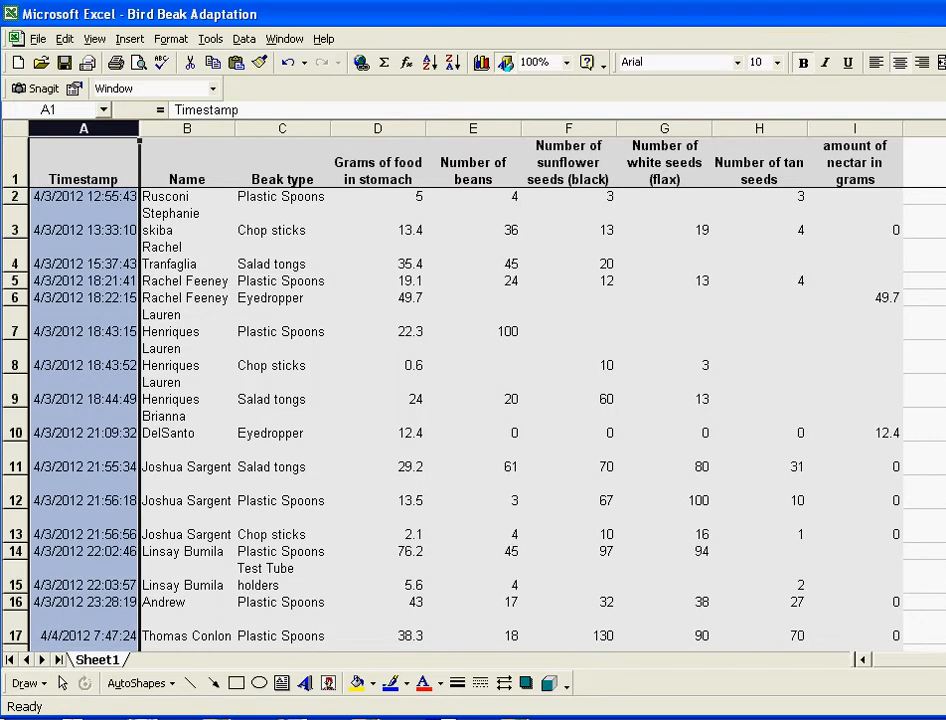
{"action": "right_click", "coordinate": [85, 129]}
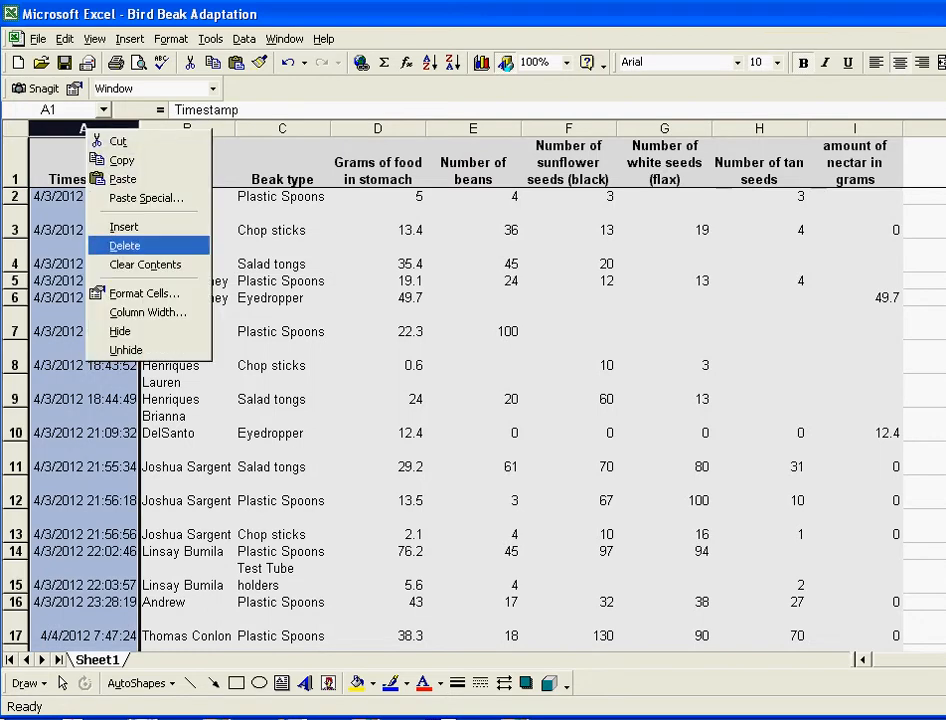
{"action": "left_click", "coordinate": [125, 245]}
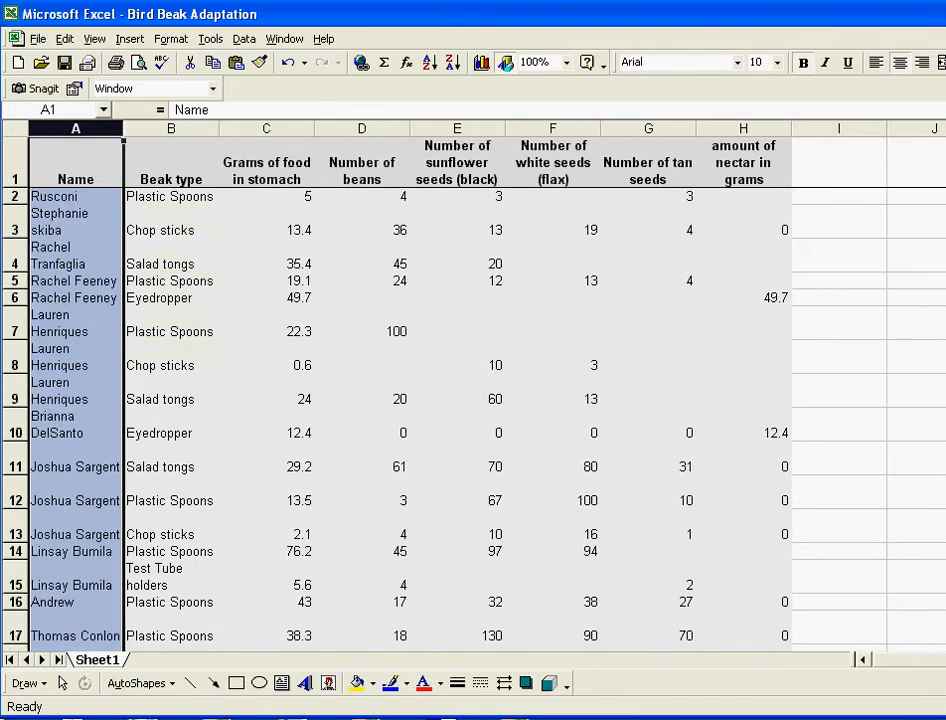
{"action": "left_click", "coordinate": [170, 390]}
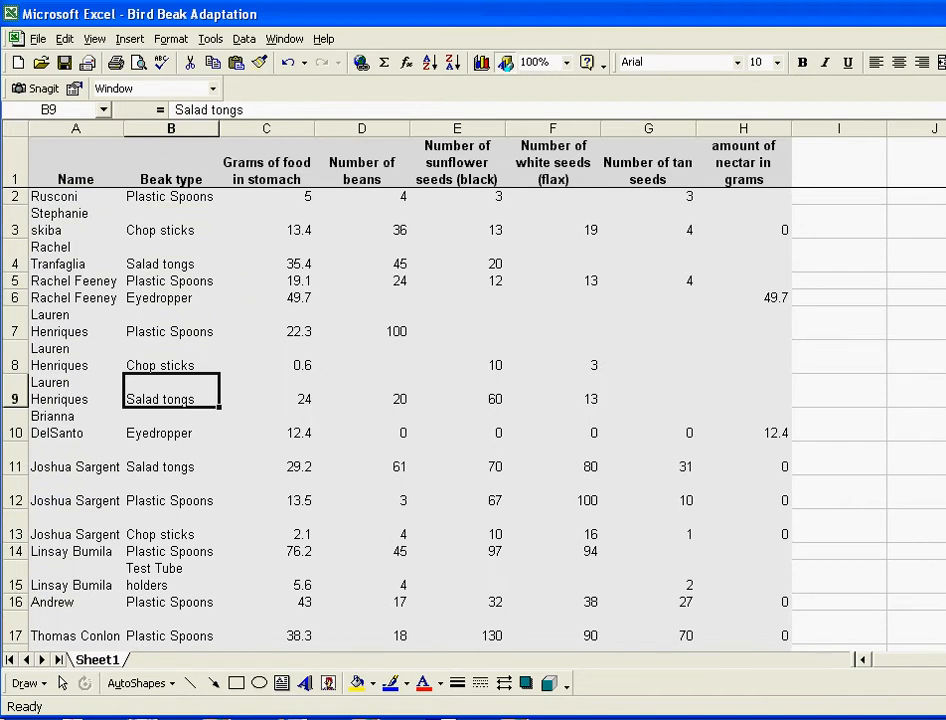
{"action": "key", "text": "ctrl+a"}
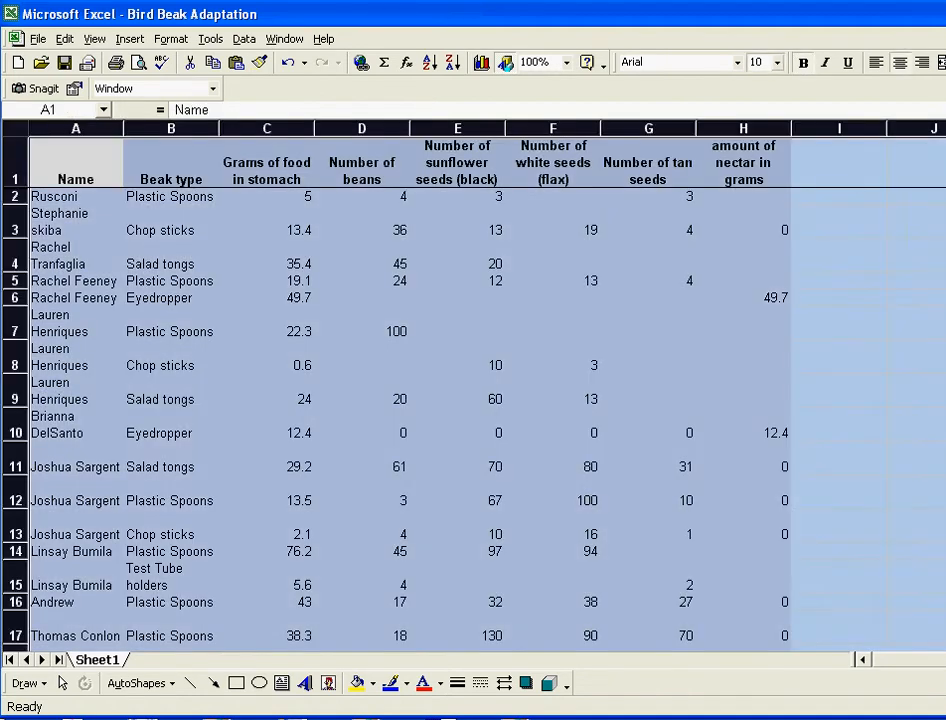
Step: Set the whole sheet's font size to 14 point, trying 12 first
{"action": "left_click", "coordinate": [778, 62]}
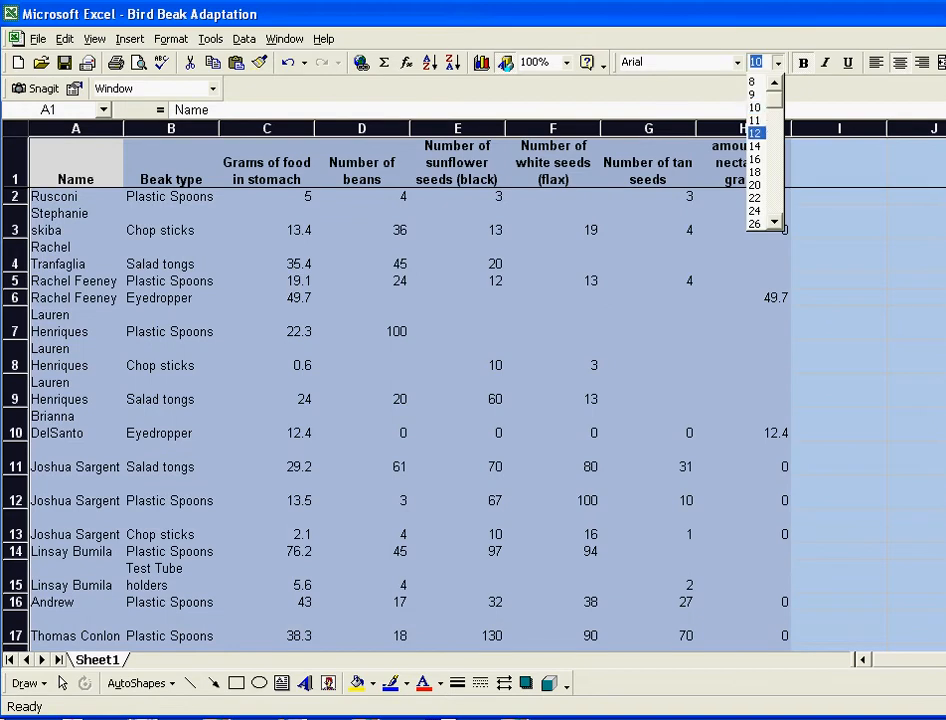
{"action": "left_click", "coordinate": [755, 133]}
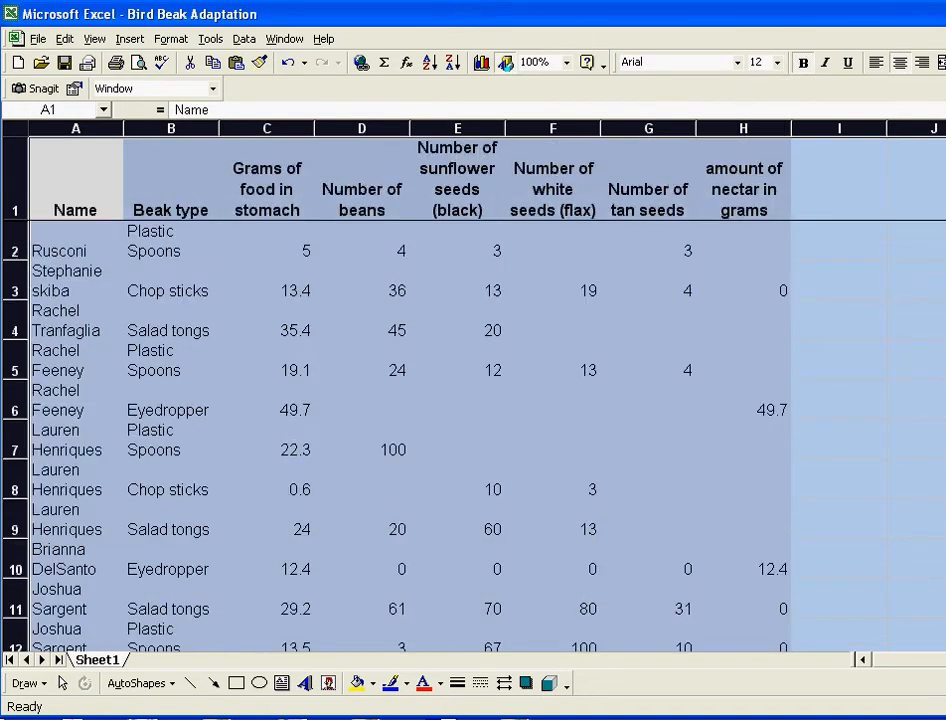
{"action": "left_click", "coordinate": [778, 62]}
{"action": "left_click", "coordinate": [778, 146]}
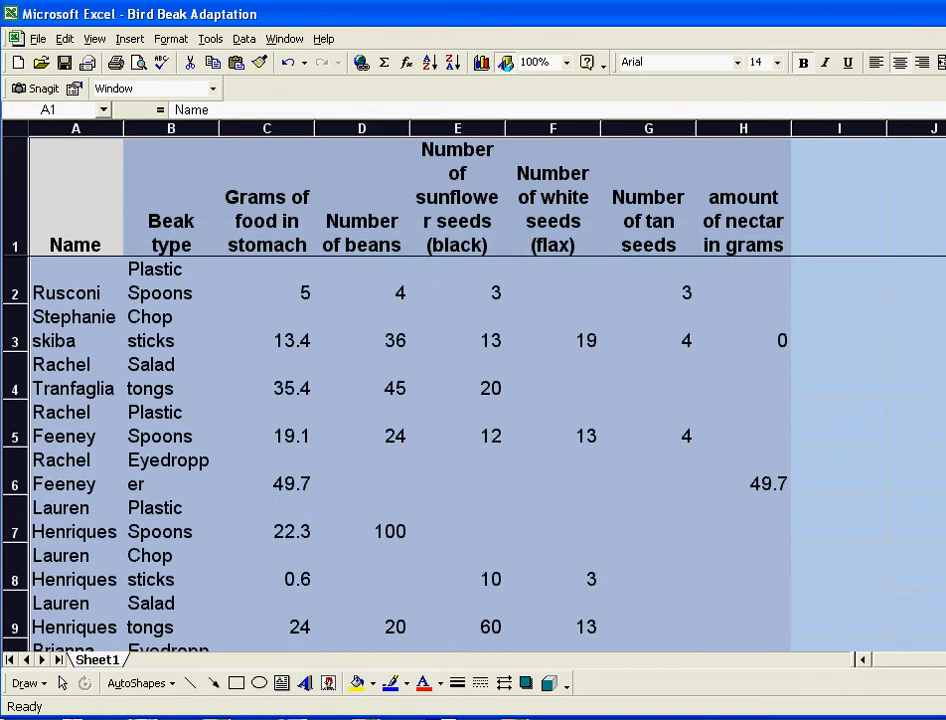
Step: Autofit and widen the sheet's columns, then undo the widening
{"action": "key", "text": "alt+o"}
{"action": "key", "text": "c"}
{"action": "key", "text": "a"}
{"action": "left_click_drag", "start_coordinate": [745, 128], "coordinate": [788, 128]}
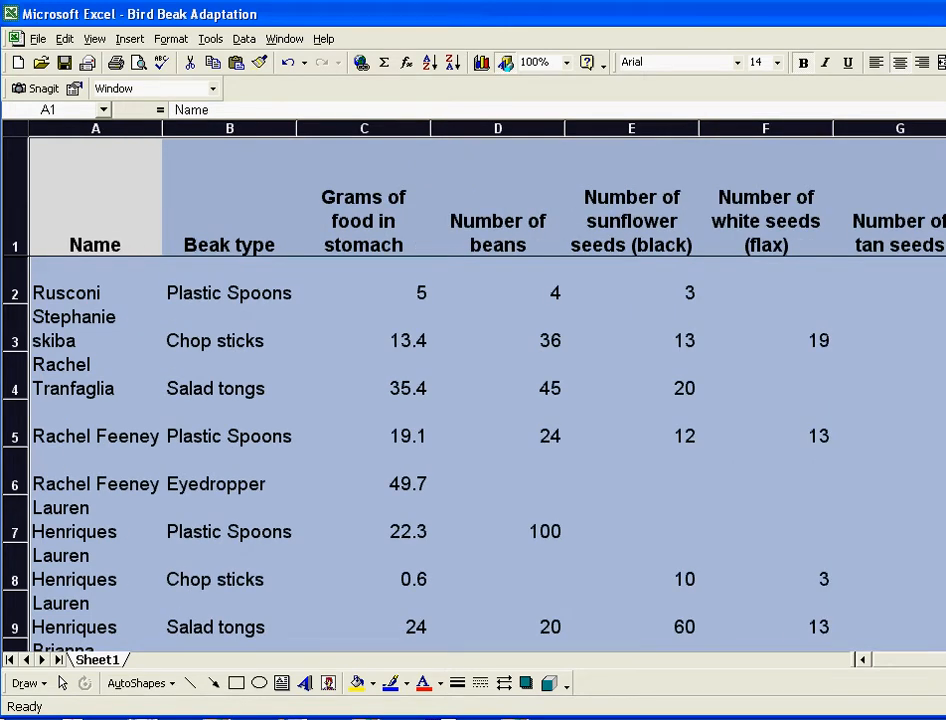
{"action": "key", "text": "ctrl+z"}
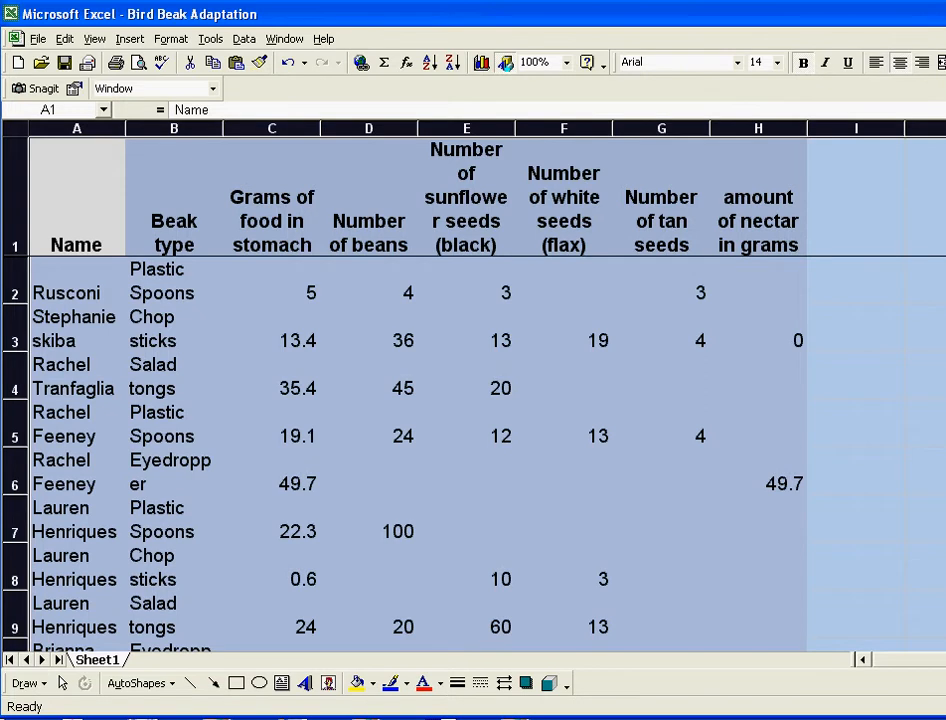
Step: Delete the first data record in row 2 so Chop sticks moves up
{"action": "left_click", "coordinate": [15, 280]}
{"action": "right_click", "coordinate": [20, 286]}
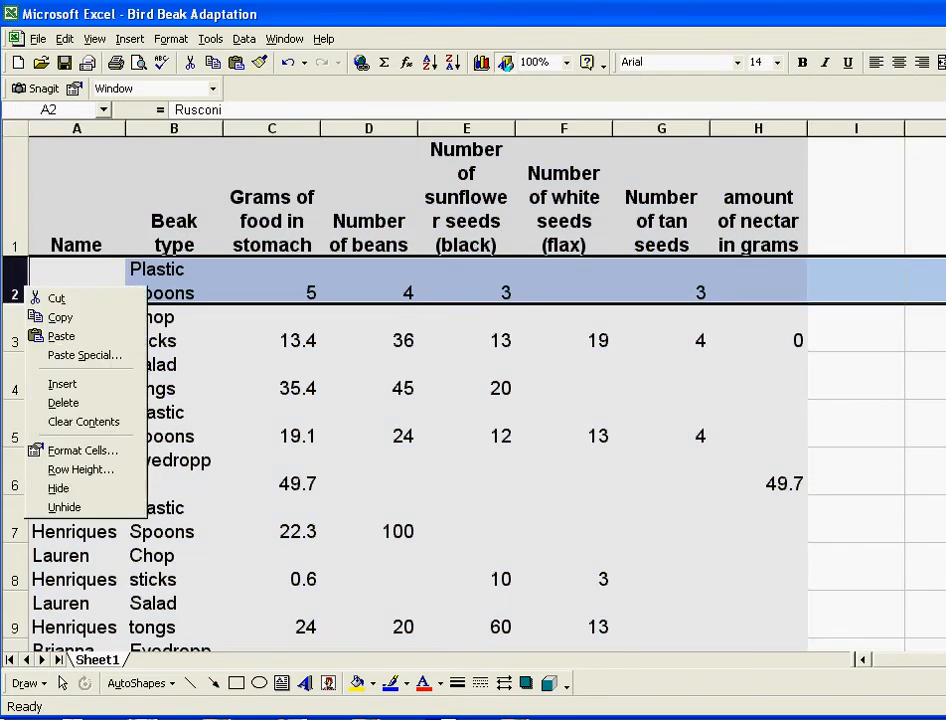
{"action": "left_click", "coordinate": [63, 402]}
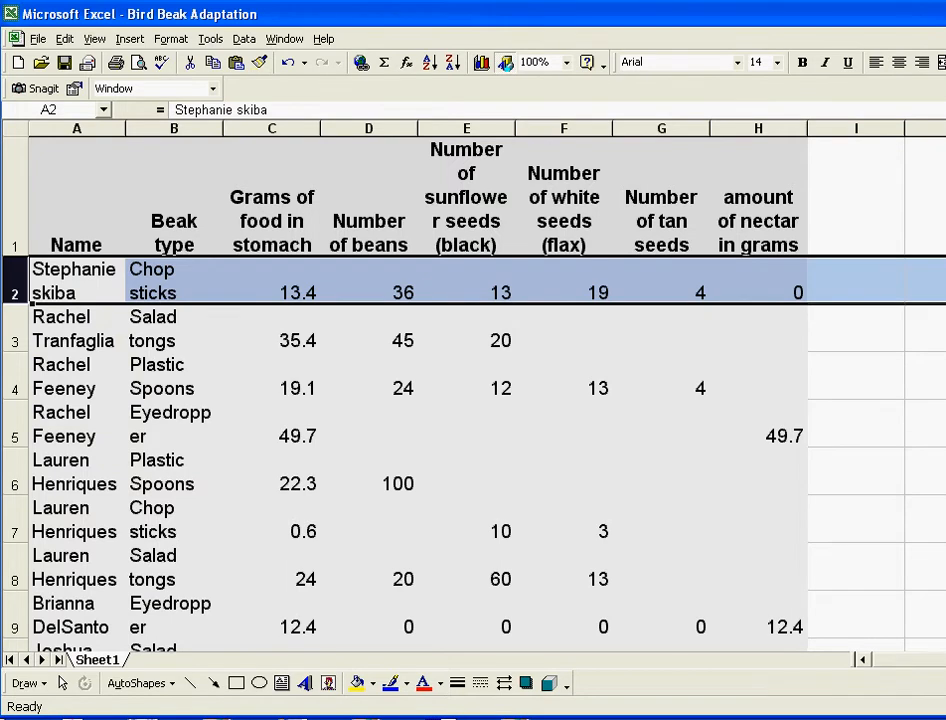
{"action": "left_click", "coordinate": [271, 280]}
Step: Select the six numeric columns C through H in turn, then row 2
{"action": "left_click", "coordinate": [271, 128]}
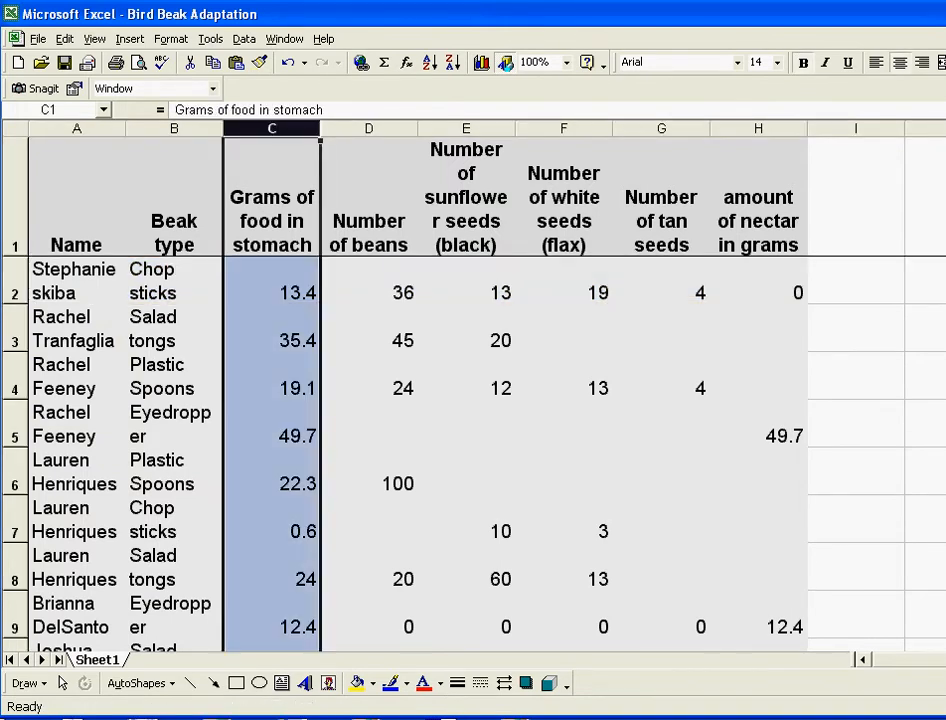
{"action": "left_click", "coordinate": [368, 128]}
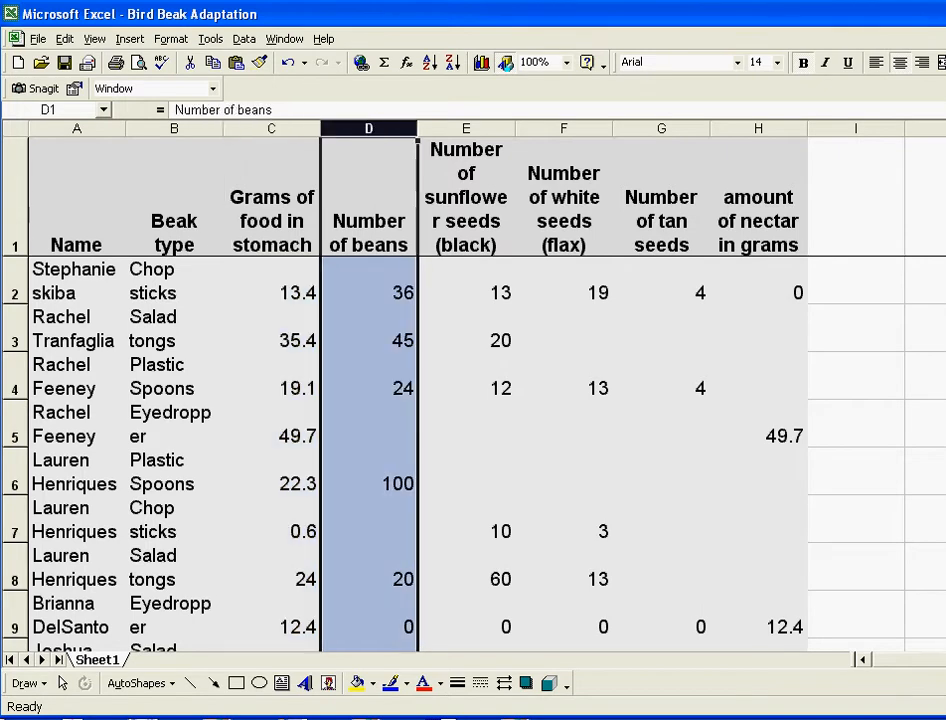
{"action": "left_click", "coordinate": [466, 128]}
{"action": "left_click", "coordinate": [563, 128]}
{"action": "left_click", "coordinate": [661, 128]}
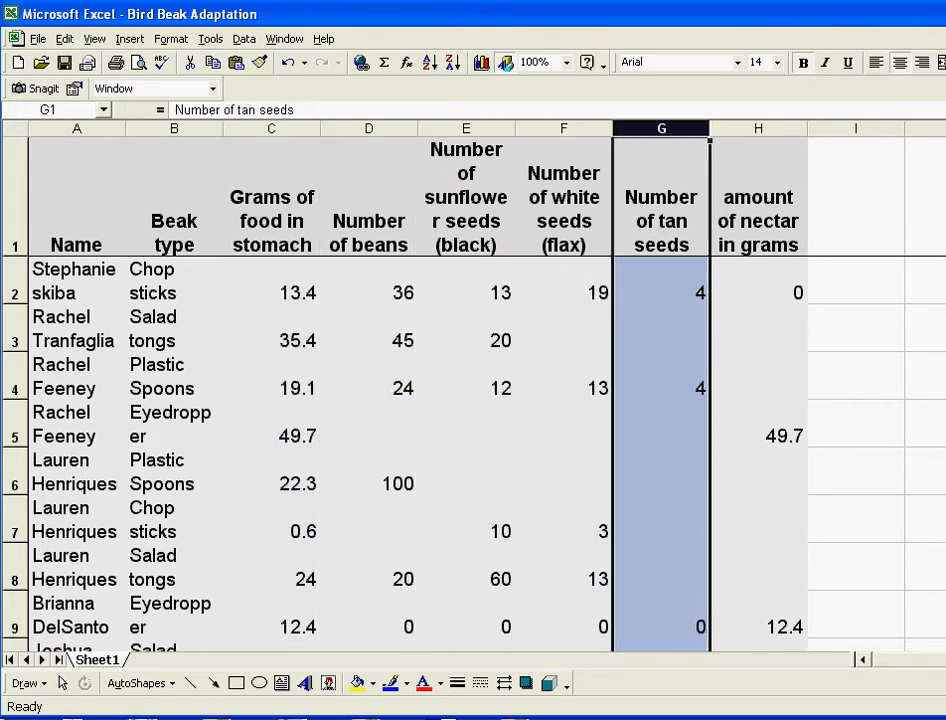
{"action": "left_click", "coordinate": [758, 128]}
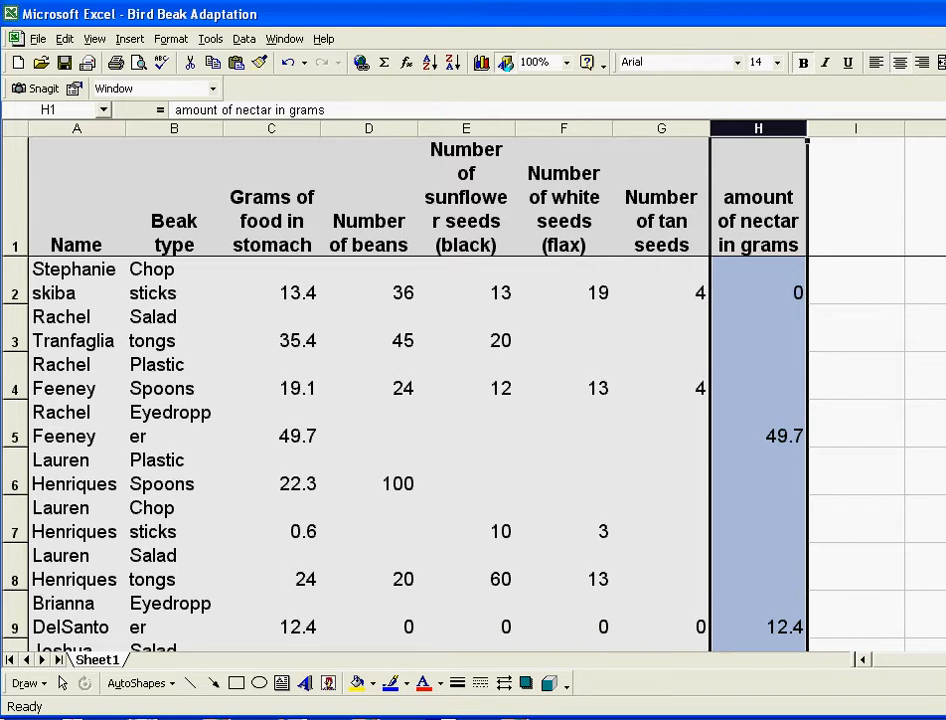
{"action": "left_click", "coordinate": [15, 282]}
Step: Insert a blank row 2 and enter =sum in C2, which shows #NAME?
{"action": "right_click", "coordinate": [18, 284]}
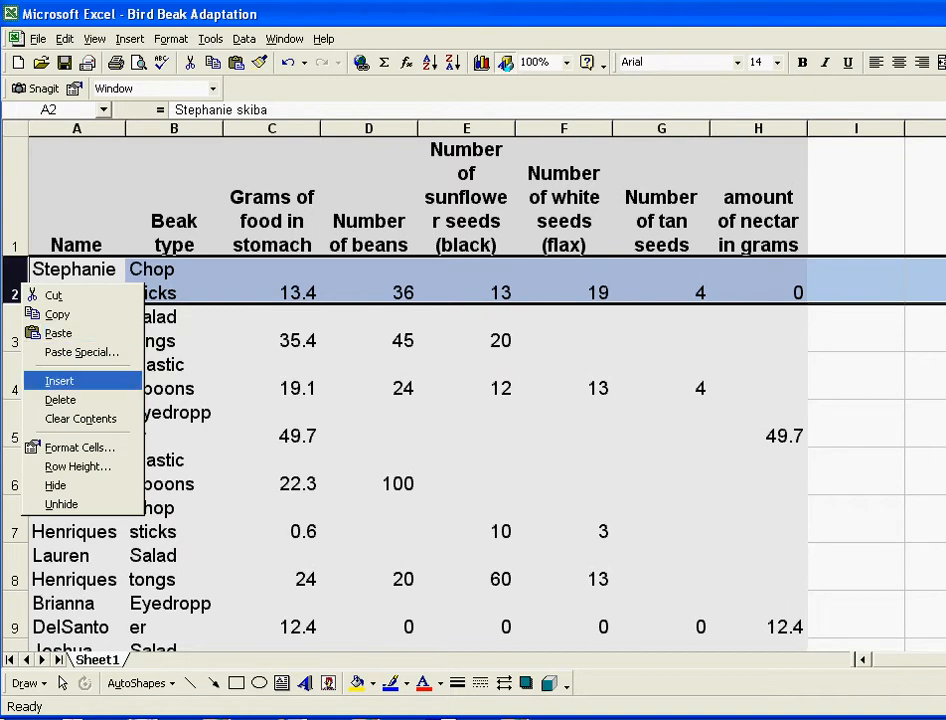
{"action": "key", "text": "Return"}
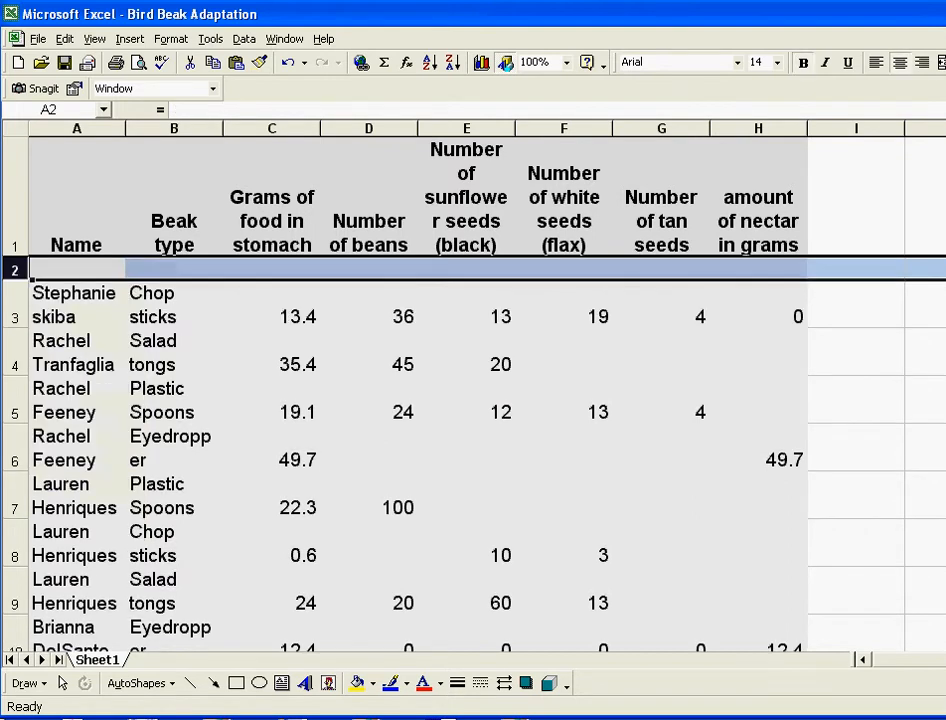
{"action": "left_click", "coordinate": [271, 268]}
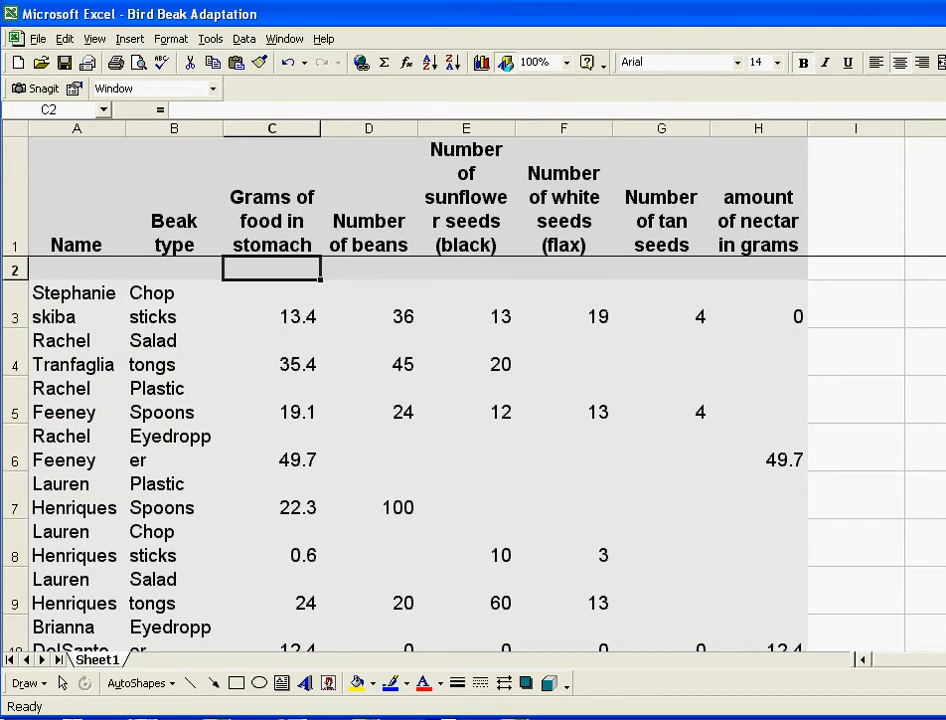
{"action": "type", "text": "="}
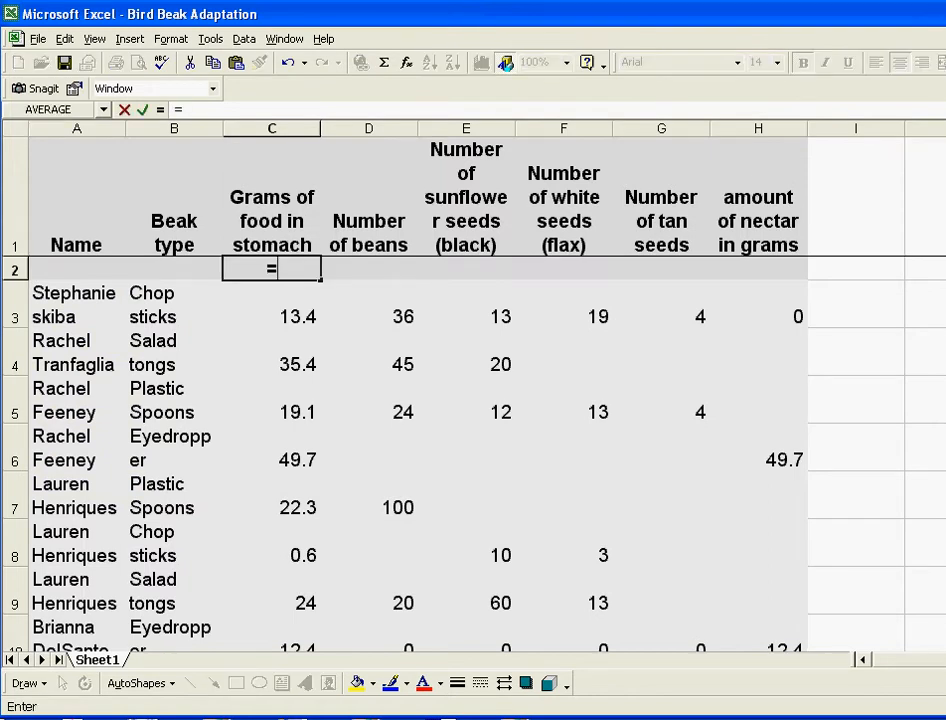
{"action": "type", "text": "sum"}
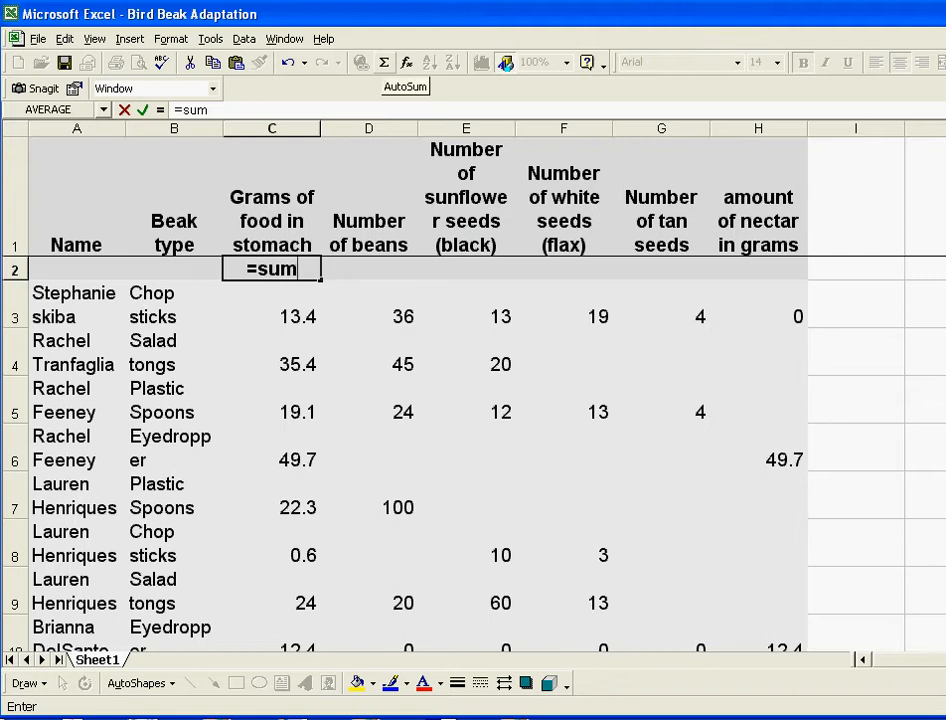
{"action": "key", "text": "Return"}
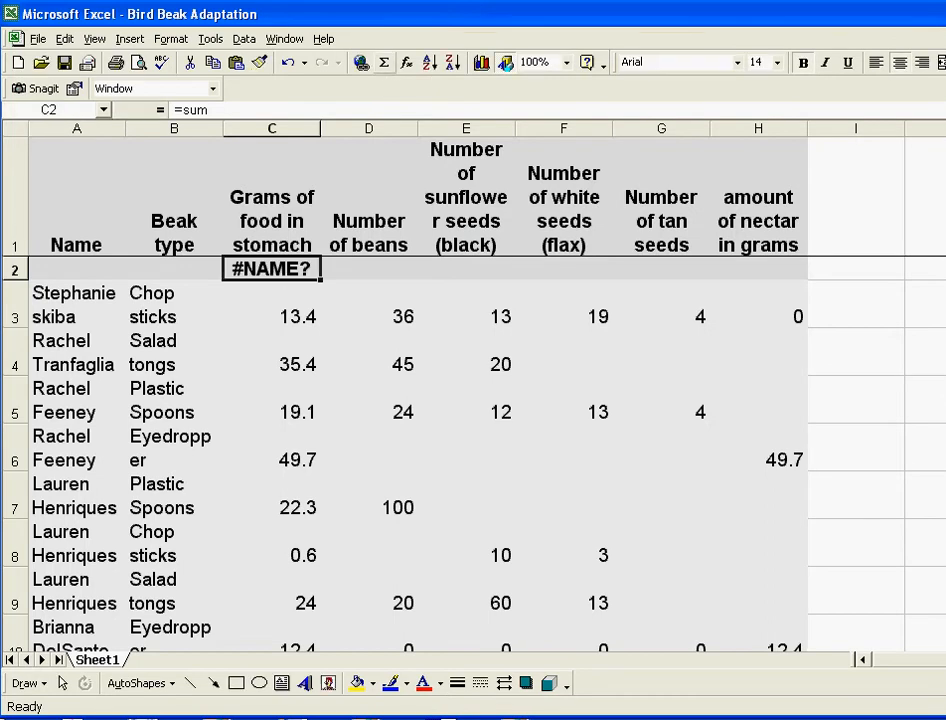
Step: Start turning C2 into a SUM formula over the column C data from C3 down
{"action": "double_click", "coordinate": [383, 62]}
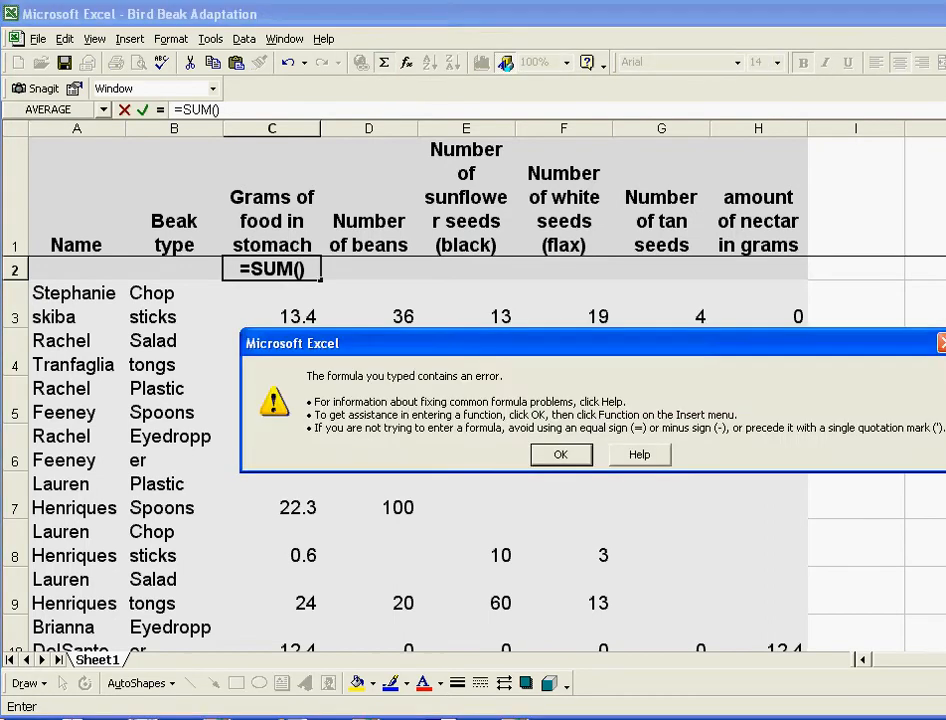
{"action": "key", "text": "Return"}
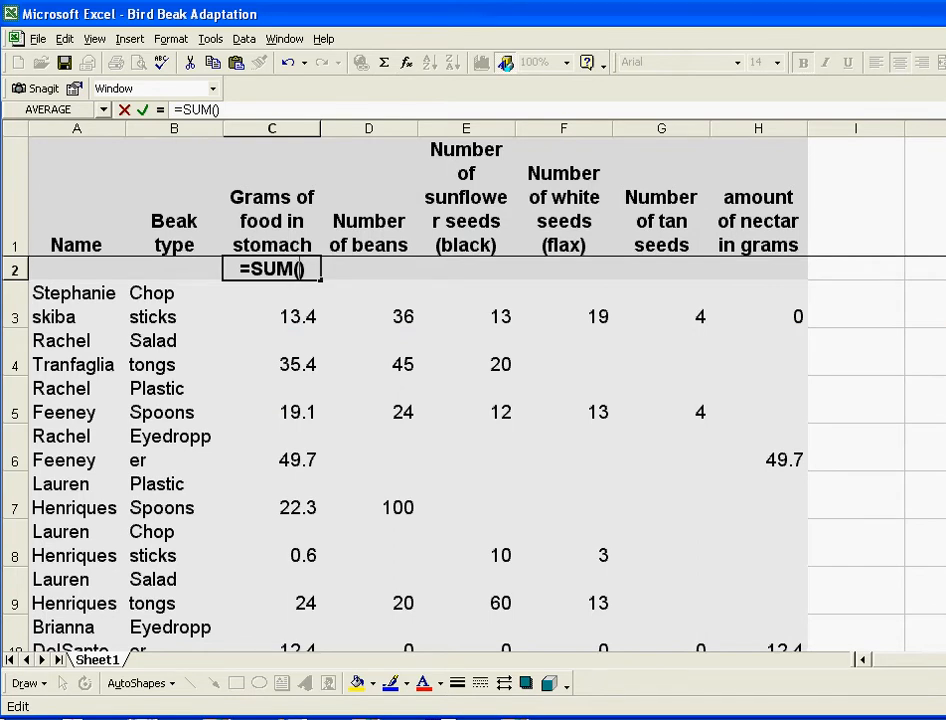
{"action": "left_click", "coordinate": [272, 305]}
{"action": "left_click_drag", "start_coordinate": [272, 310], "coordinate": [322, 618]}
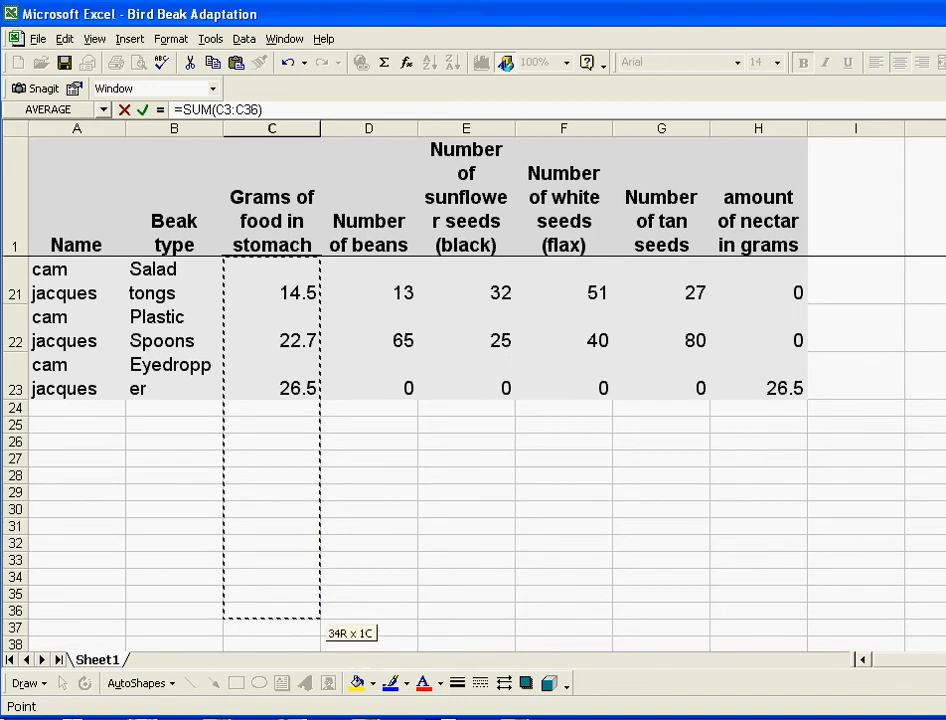
{"action": "key", "text": "Return"}
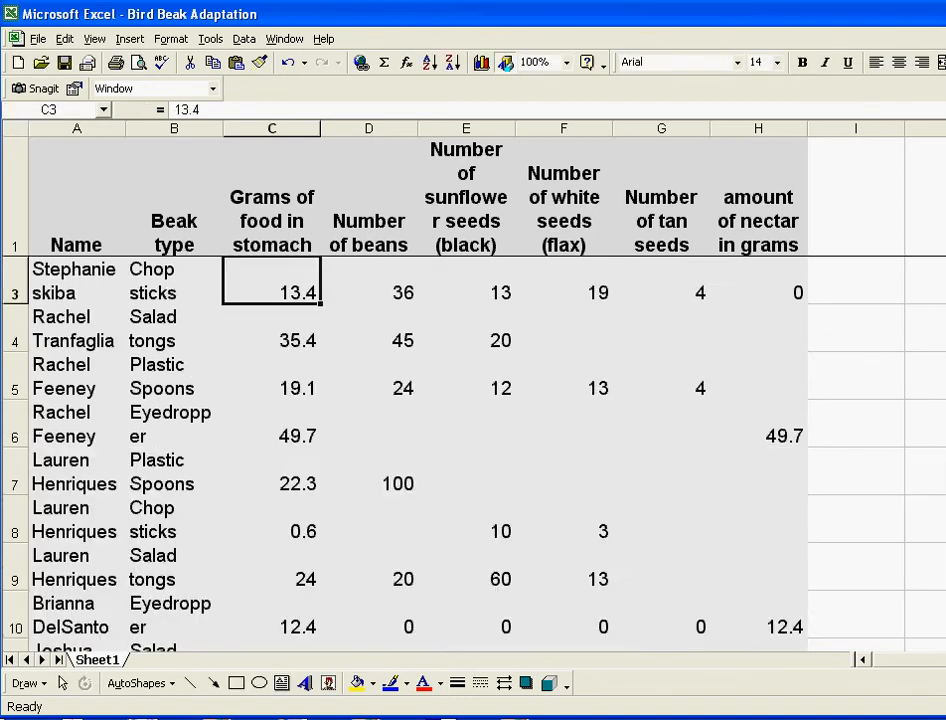
{"action": "scroll", "coordinate": [400, 450], "scroll_direction": "up", "scroll_amount": 1}
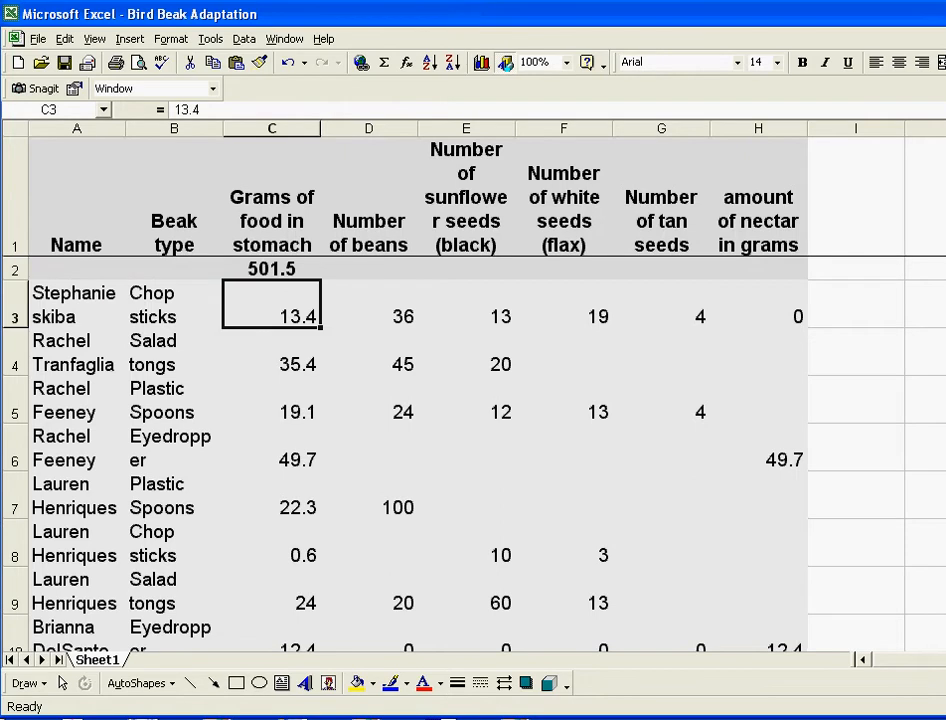
Step: Rebuild the C2 formula as =SUM(C3:C39), giving a 501.5 total
{"action": "left_click", "coordinate": [271, 269]}
{"action": "key", "text": "F2"}
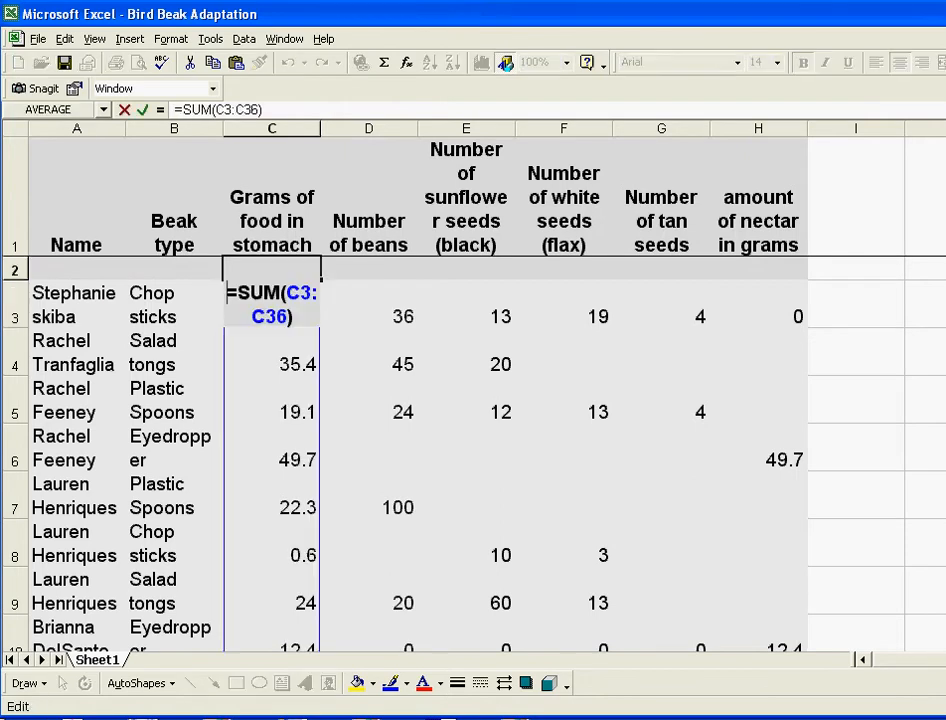
{"action": "key", "text": "shift+Home"}
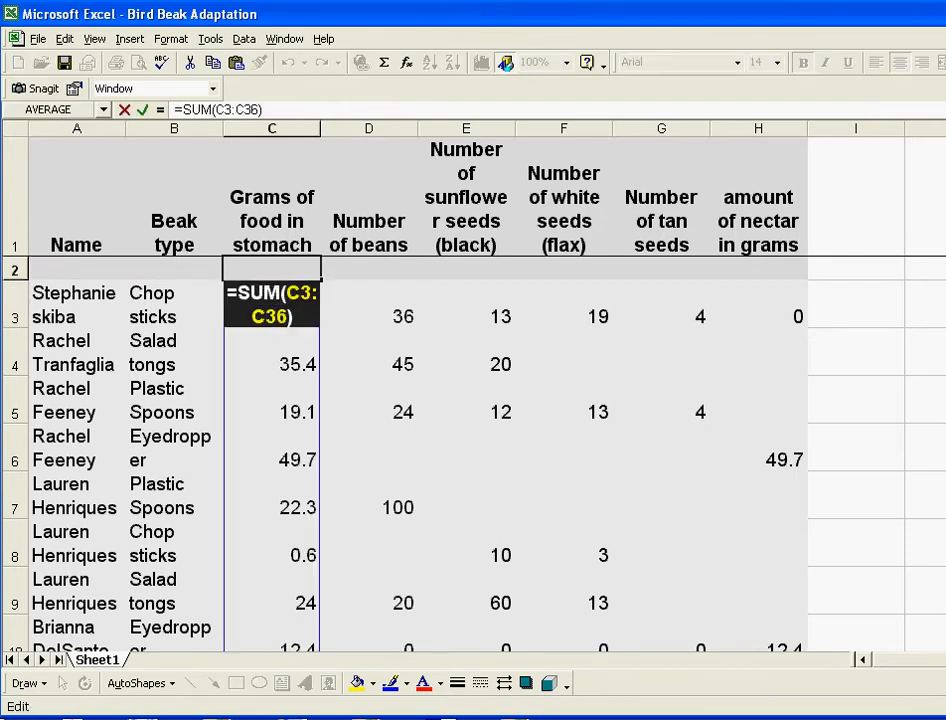
{"action": "type", "text": "="}
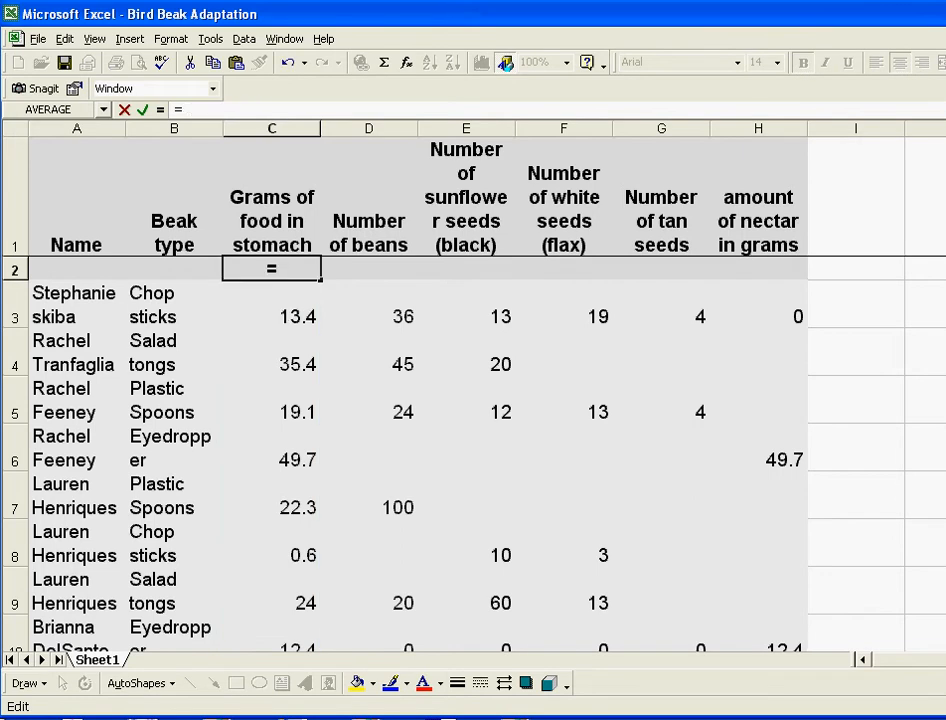
{"action": "type", "text": "sum"}
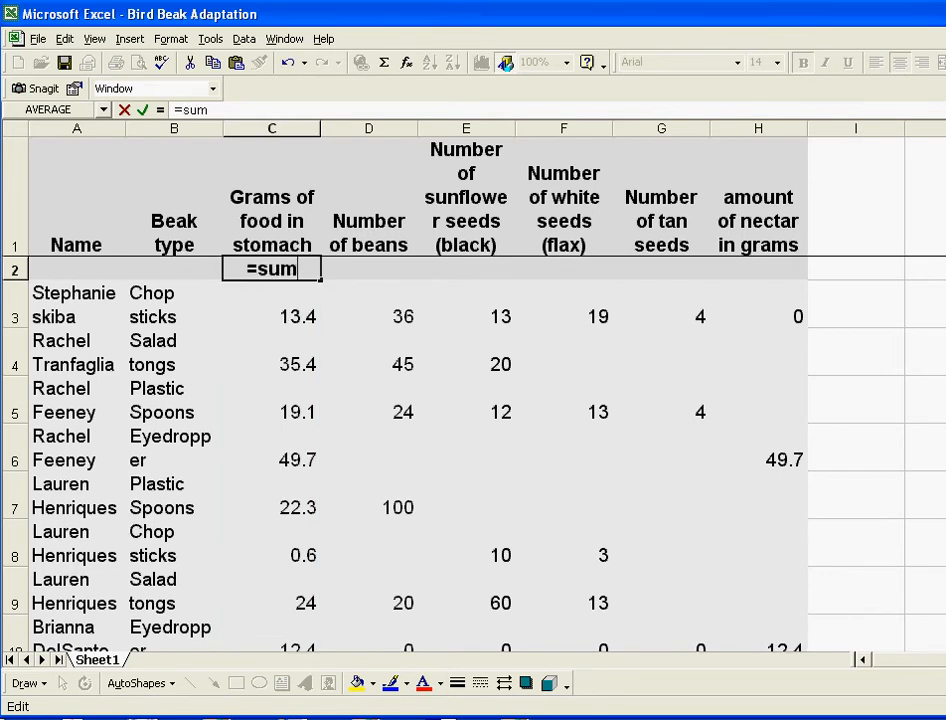
{"action": "type", "text": "("}
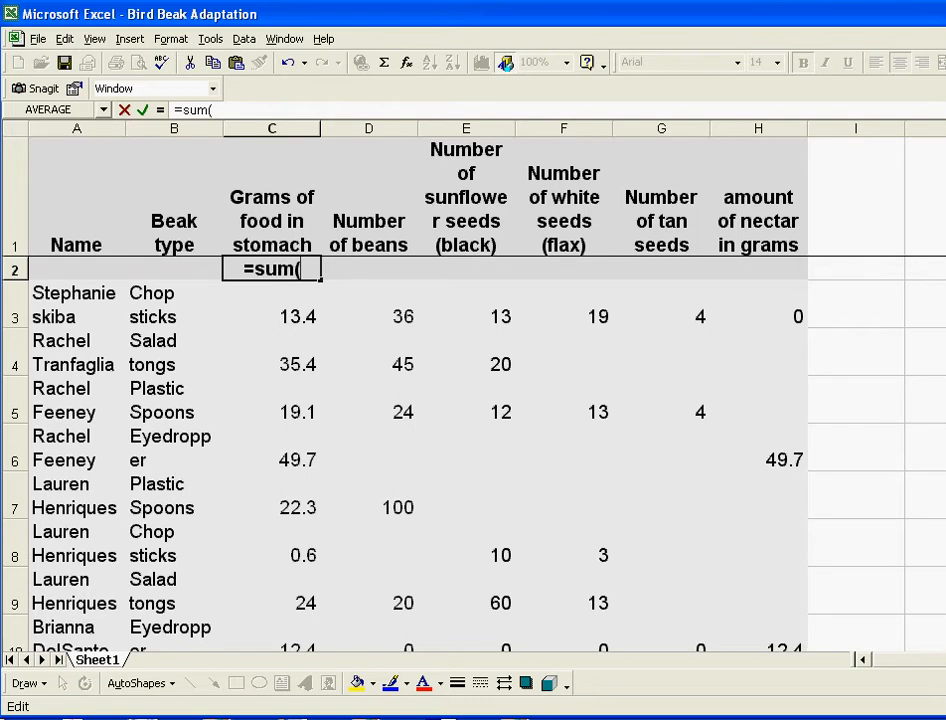
{"action": "left_click_drag", "start_coordinate": [285, 308], "coordinate": [300, 518]}
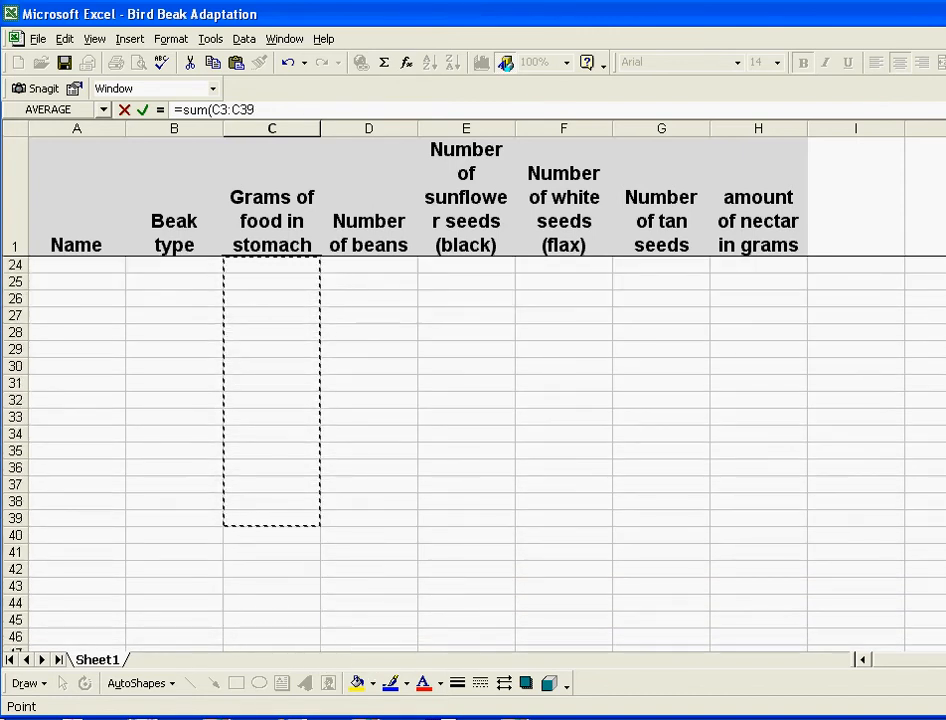
{"action": "key", "text": "Escape"}
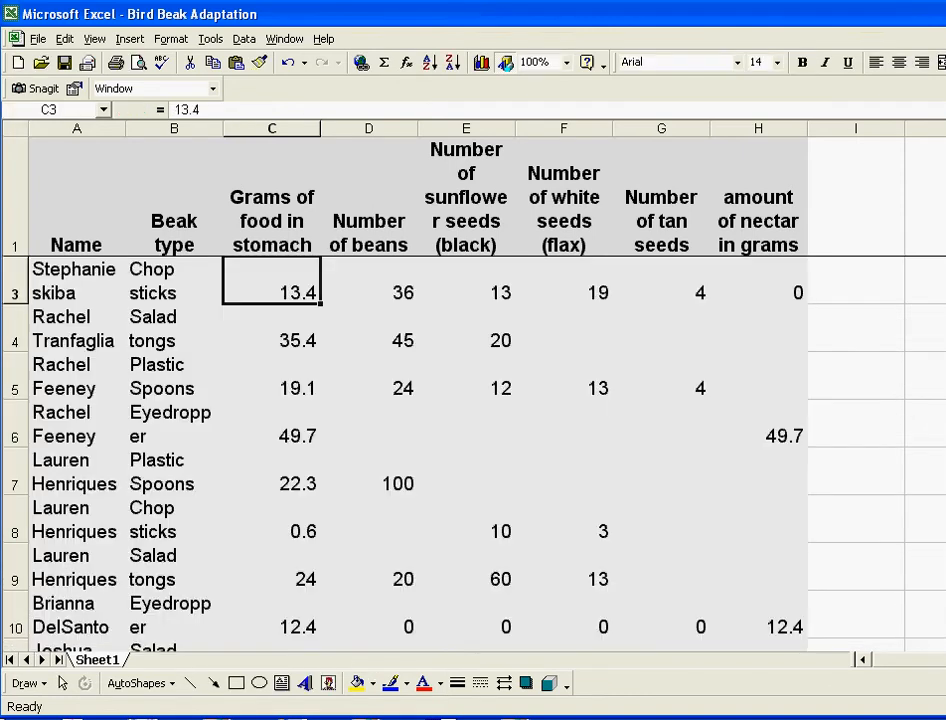
Step: Fill the sum across row 2 to H2: 501.5, 499, 762, 747, 275, 105.8
{"action": "scroll", "coordinate": [400, 450], "scroll_direction": "up", "scroll_amount": 1}
{"action": "left_click", "coordinate": [272, 269]}
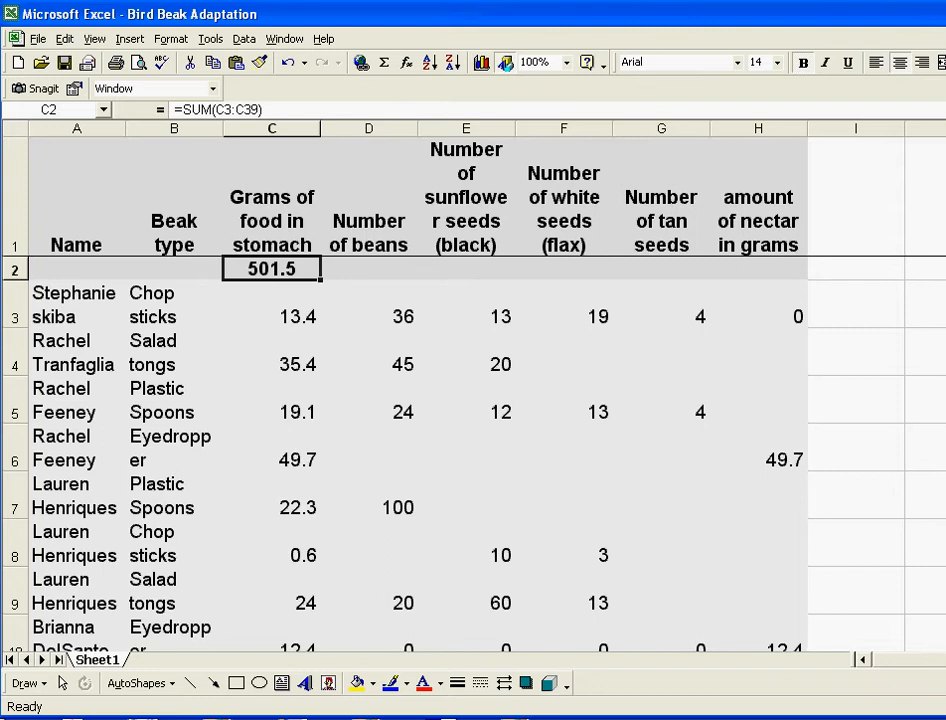
{"action": "left_click_drag", "start_coordinate": [320, 279], "coordinate": [790, 270]}
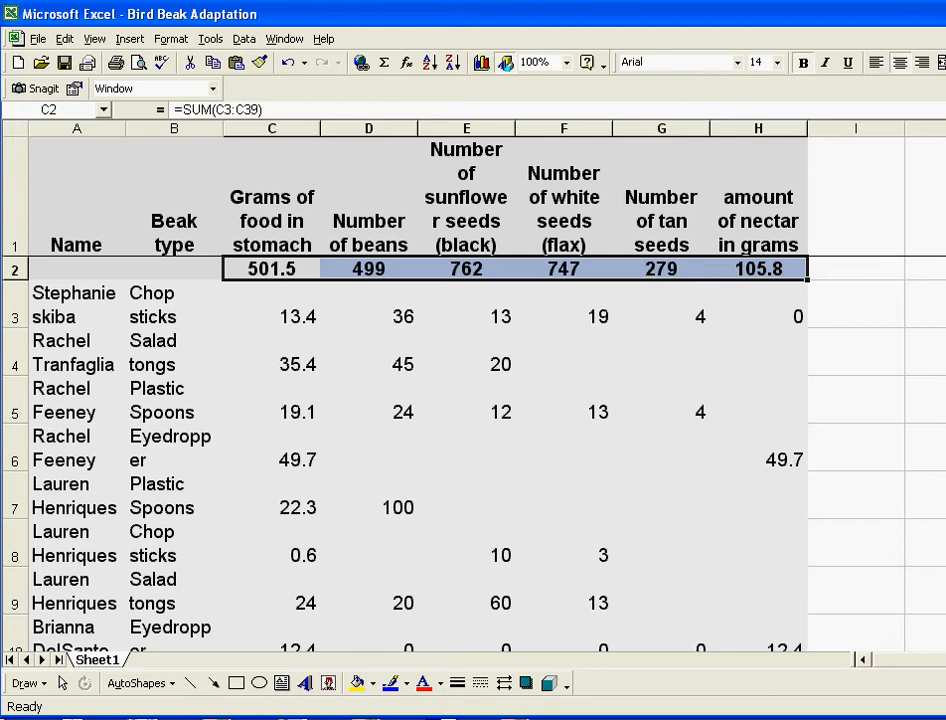
{"action": "left_click", "coordinate": [466, 353]}
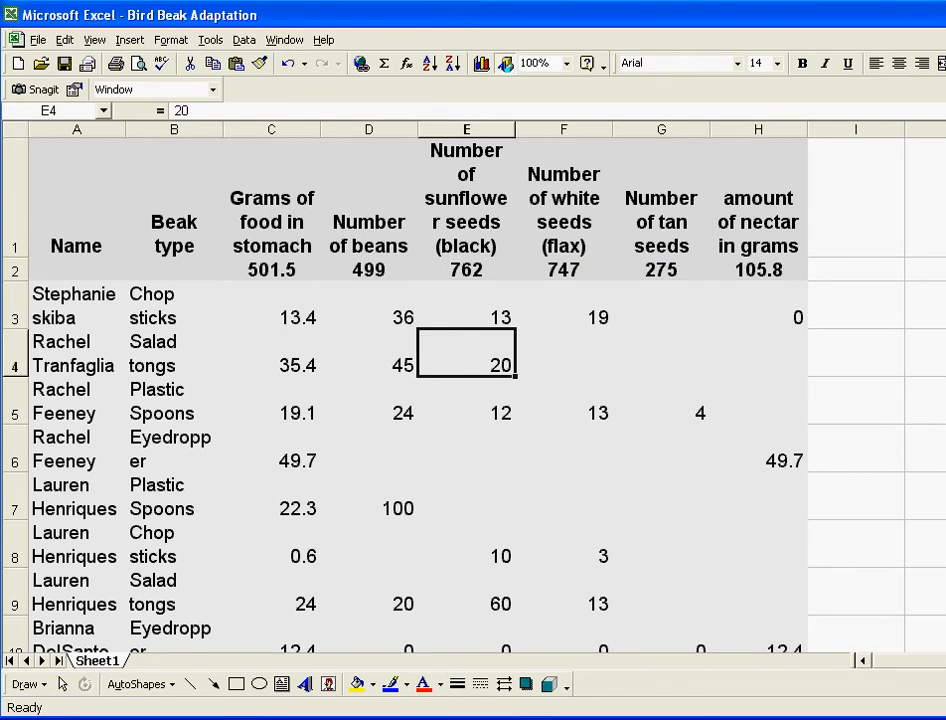
{"action": "left_click", "coordinate": [15, 306]}
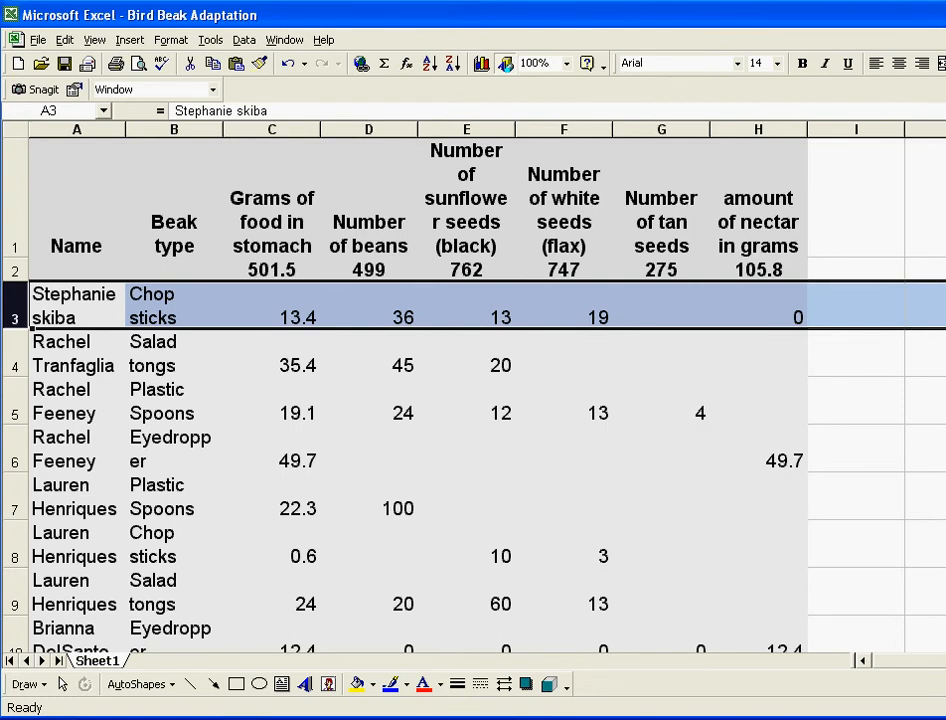
Step: Freeze panes above row 3 so the heading and totals rows stay fixed
{"action": "left_click", "coordinate": [284, 40]}
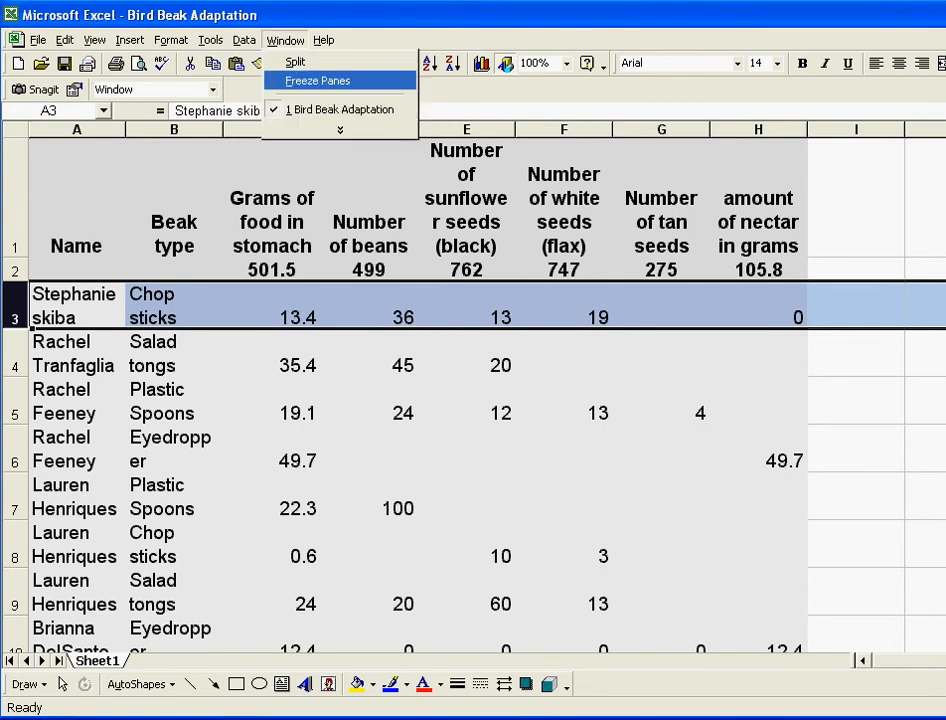
{"action": "left_click", "coordinate": [318, 80]}
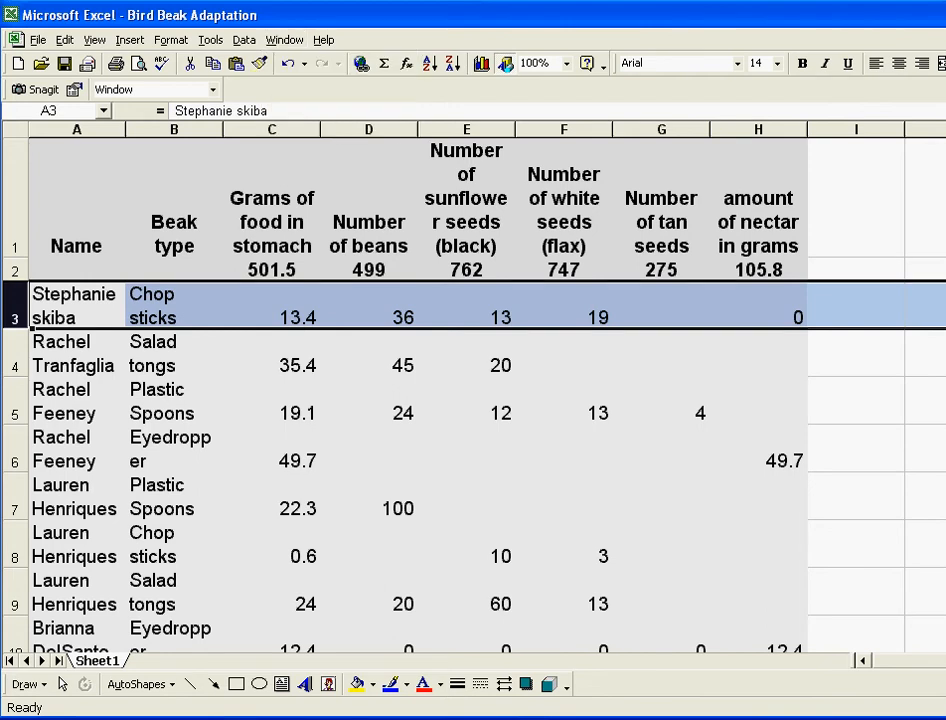
{"action": "left_click", "coordinate": [272, 401]}
Step: Scroll the data and confirm the Beak type, seed and nectar headings stay in place
{"action": "scroll", "coordinate": [470, 470], "scroll_direction": "down", "scroll_amount": 2}
{"action": "scroll", "coordinate": [470, 470], "scroll_direction": "up", "scroll_amount": 1}
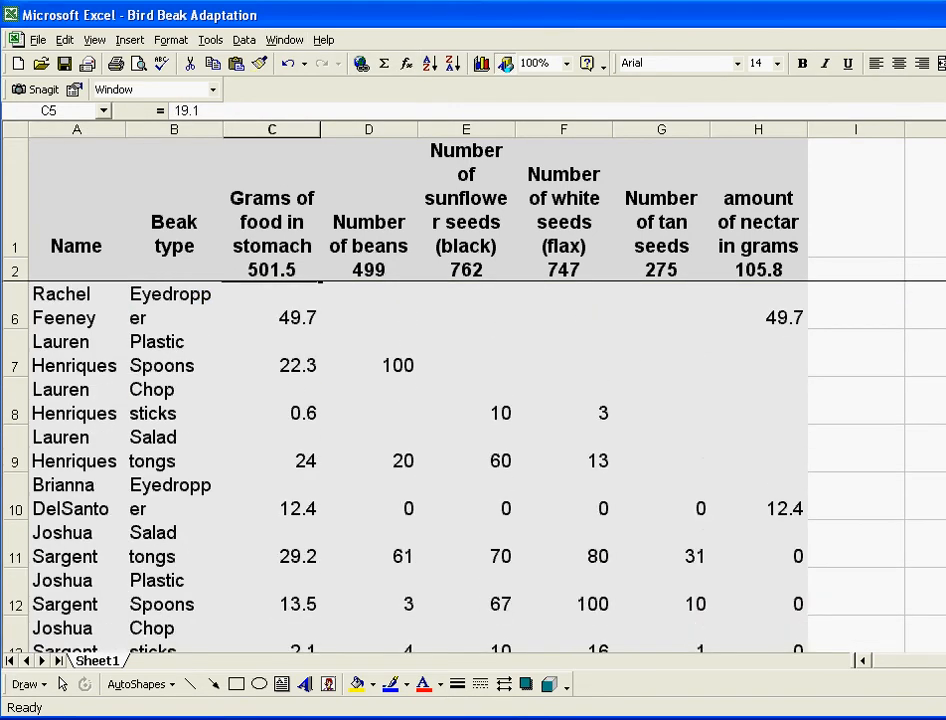
{"action": "scroll", "coordinate": [470, 470], "scroll_direction": "up", "scroll_amount": 1}
{"action": "left_click", "coordinate": [174, 200]}
{"action": "left_click", "coordinate": [466, 200]}
{"action": "left_click", "coordinate": [563, 200]}
{"action": "left_click", "coordinate": [661, 200]}
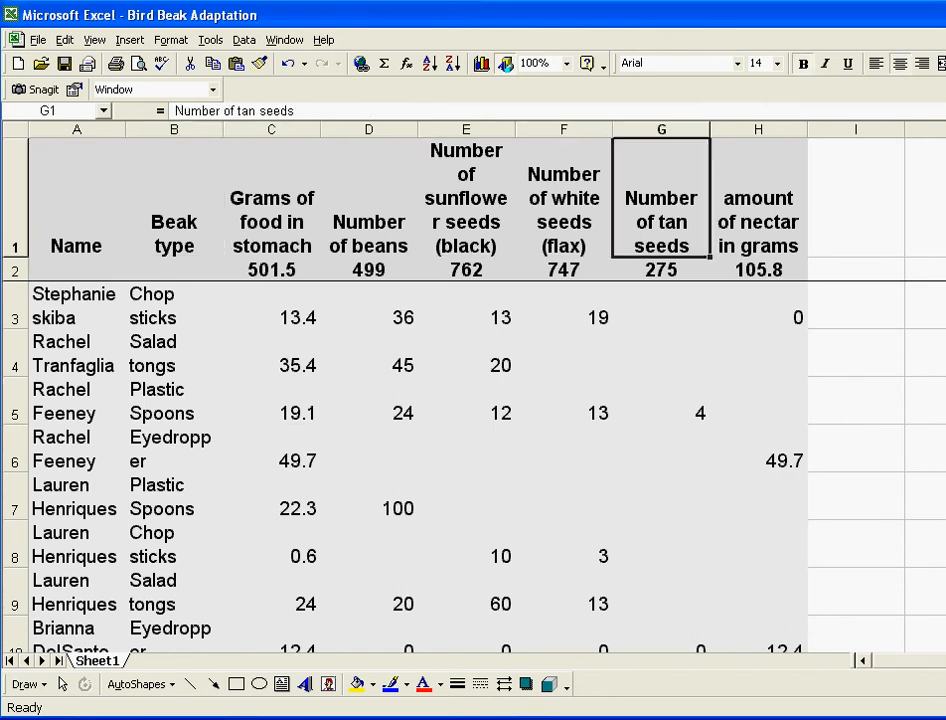
{"action": "left_click", "coordinate": [758, 200]}
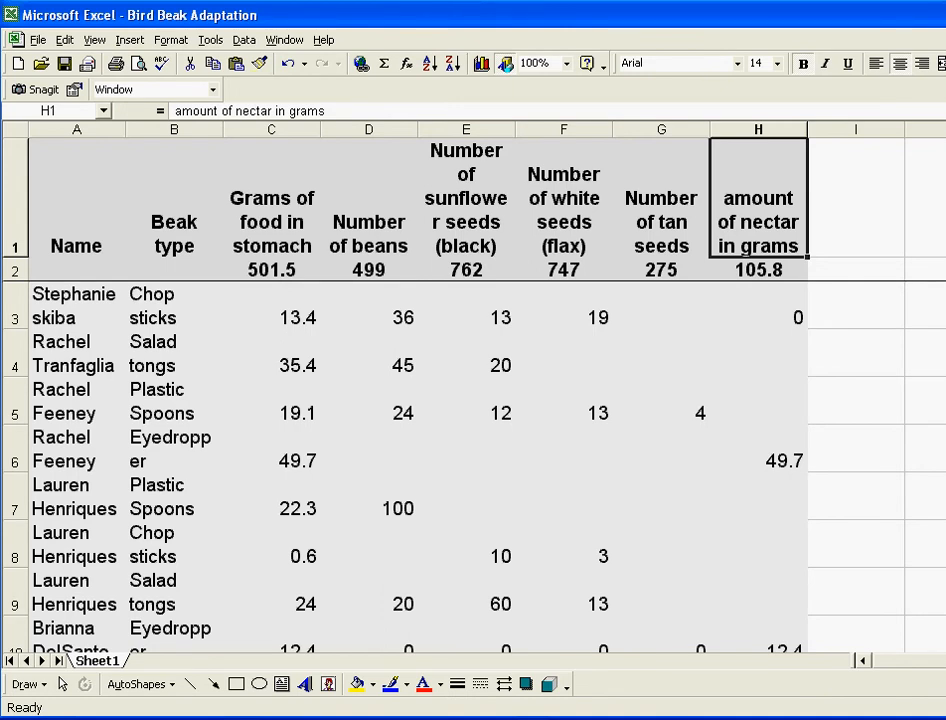
Step: Sort the data by Grams of food in stomach descending, so 76.2, 49.7, 43 lead
{"action": "left_click", "coordinate": [271, 355]}
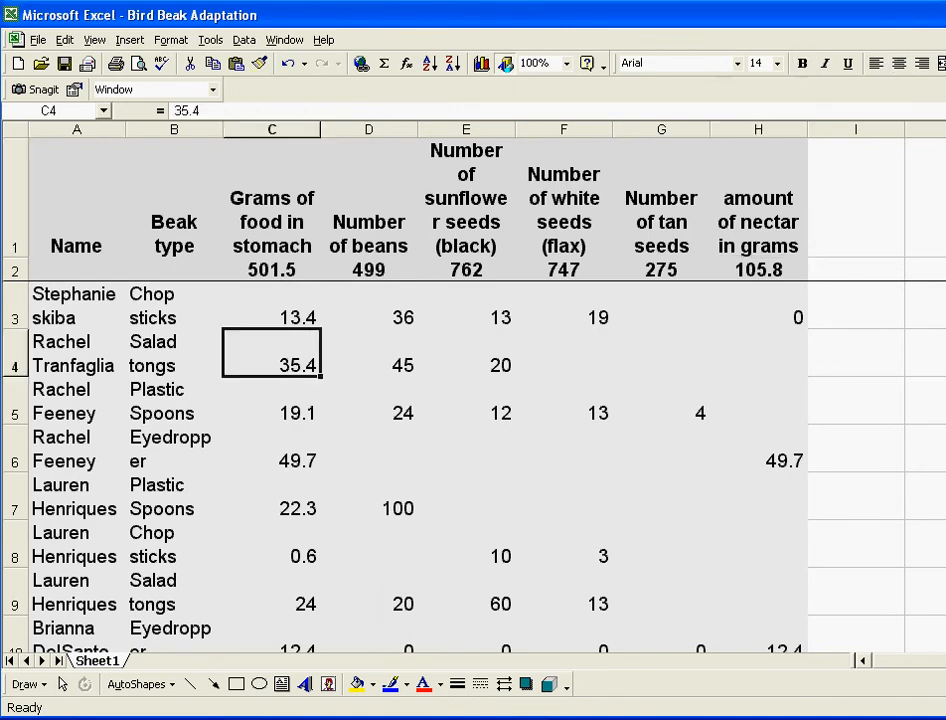
{"action": "left_click", "coordinate": [271, 200]}
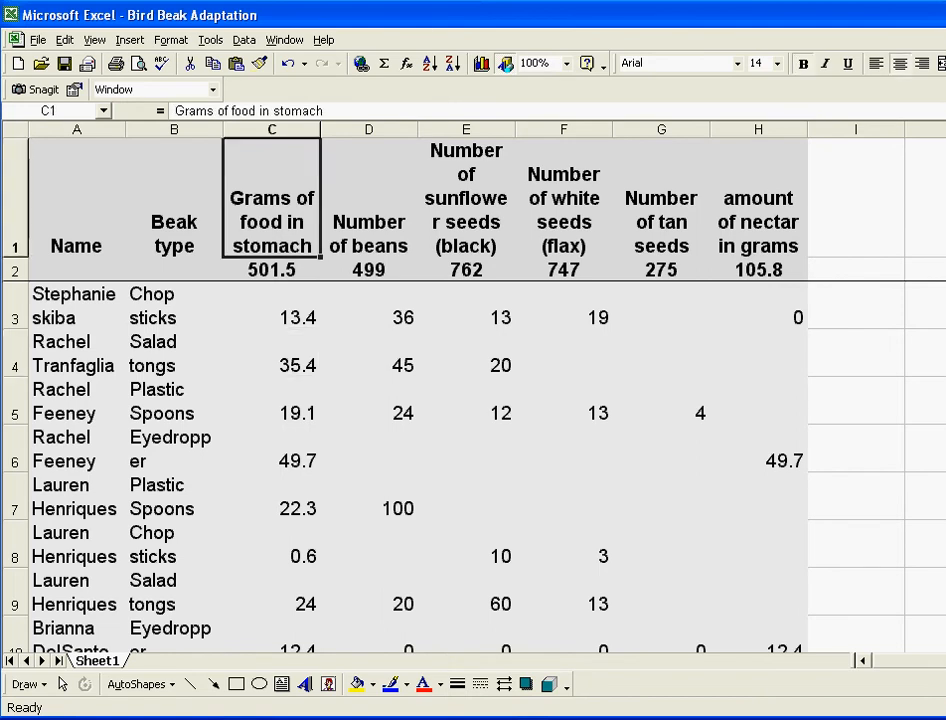
{"action": "left_click", "coordinate": [244, 40]}
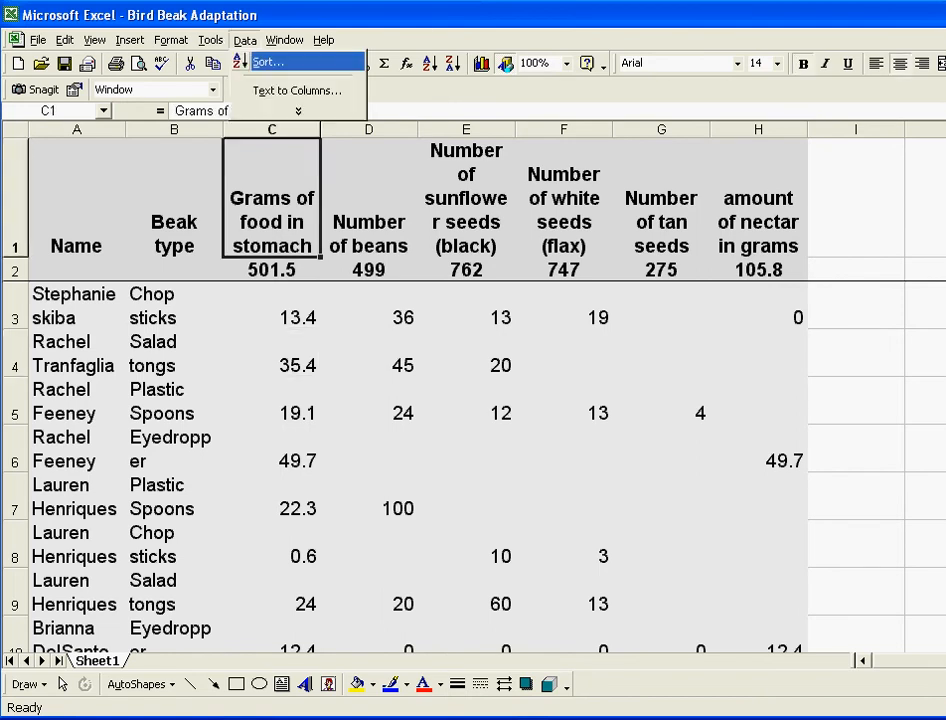
{"action": "left_click", "coordinate": [262, 62]}
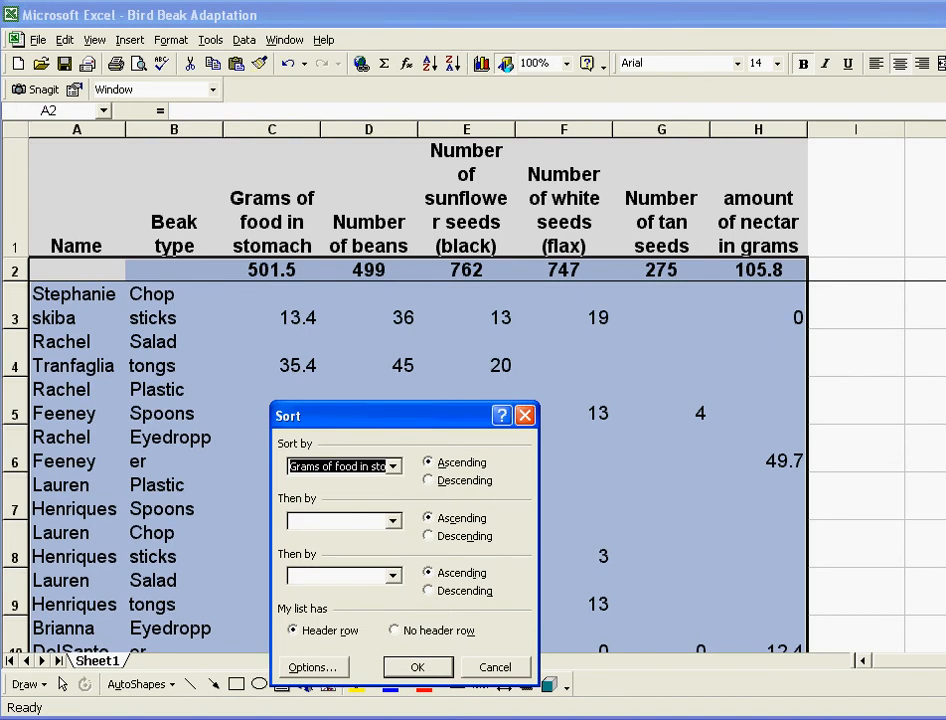
{"action": "key", "text": "alt+d"}
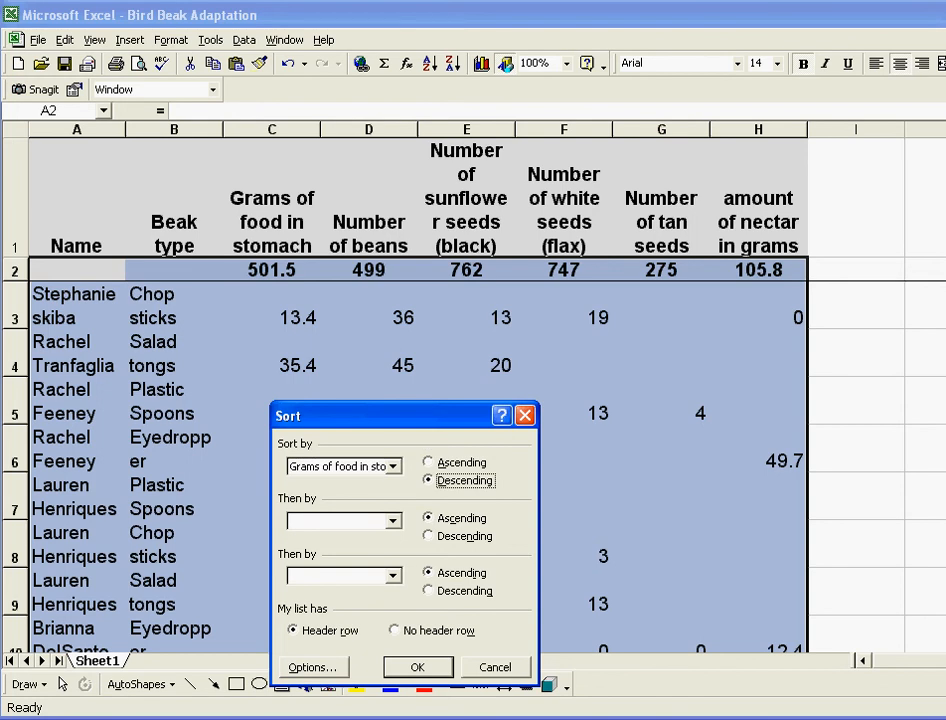
{"action": "key", "text": "Return"}
{"action": "left_click", "coordinate": [271, 198]}
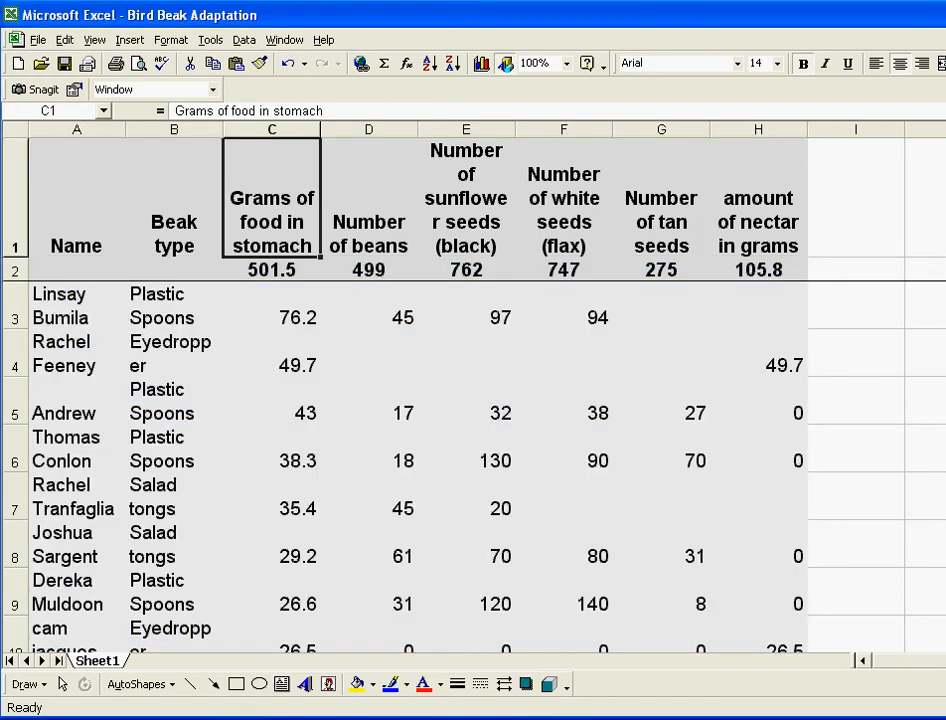
{"action": "scroll", "coordinate": [400, 470], "scroll_direction": "down", "scroll_amount": 3}
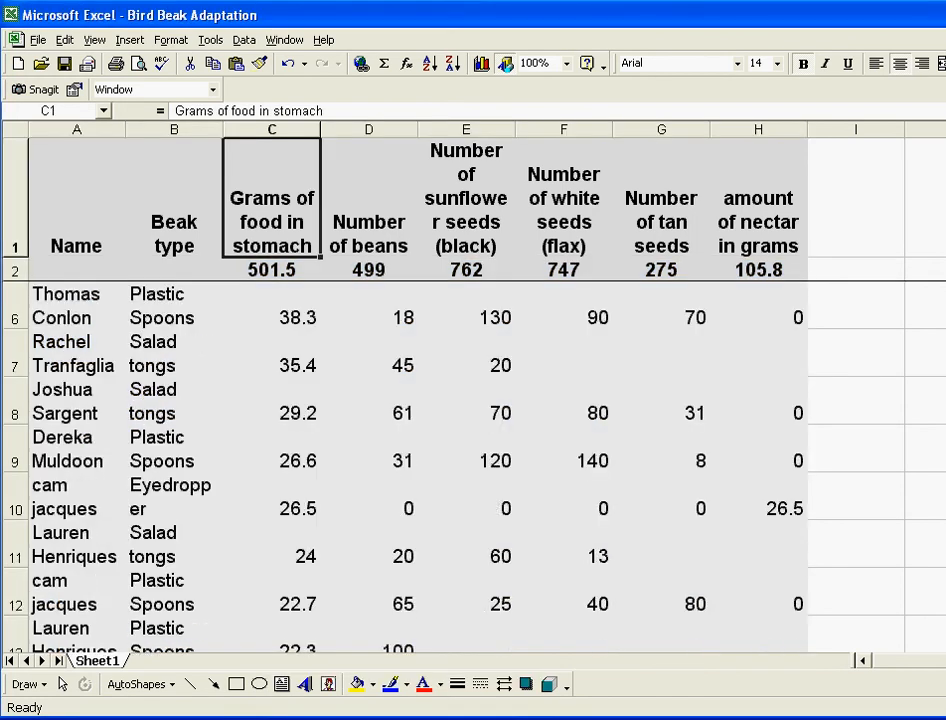
{"action": "scroll", "coordinate": [400, 470], "scroll_direction": "up", "scroll_amount": 3}
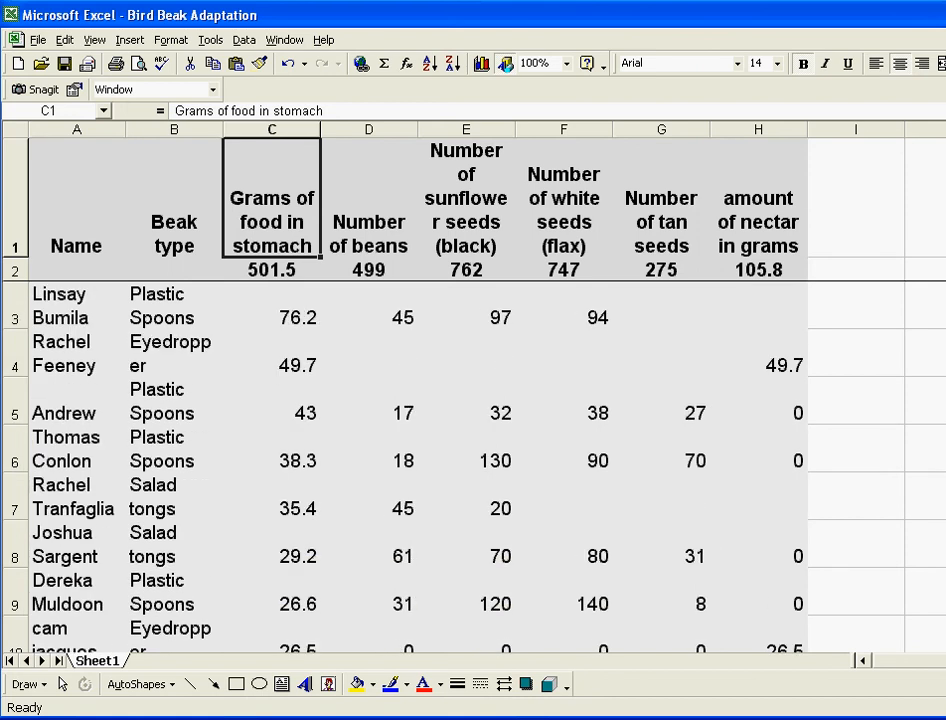
{"action": "left_click", "coordinate": [14, 306]}
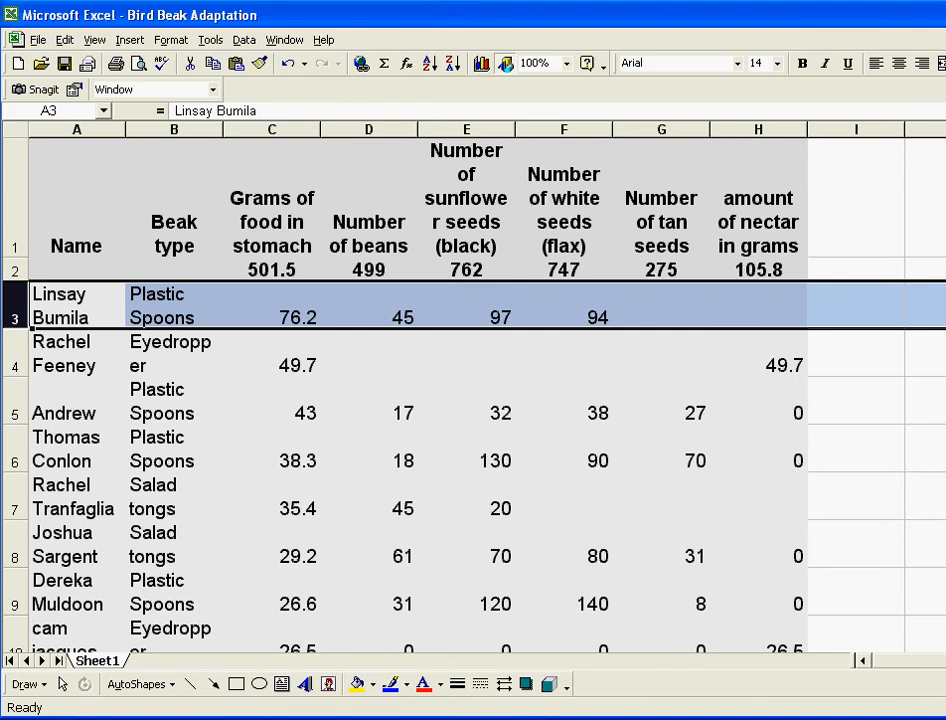
{"action": "left_click", "coordinate": [14, 354]}
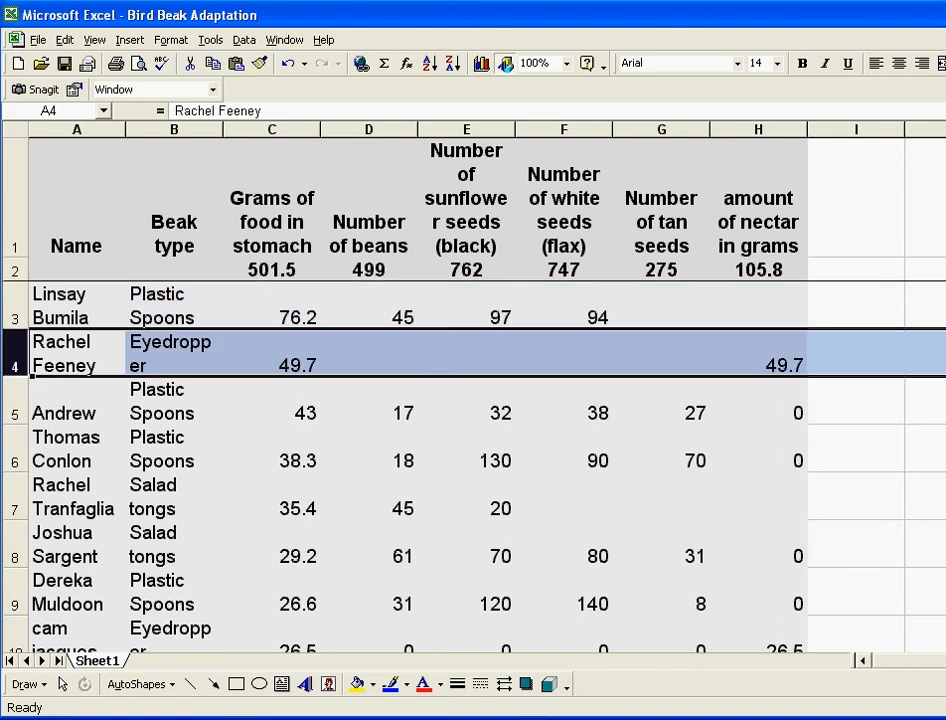
{"action": "left_click", "coordinate": [14, 401]}
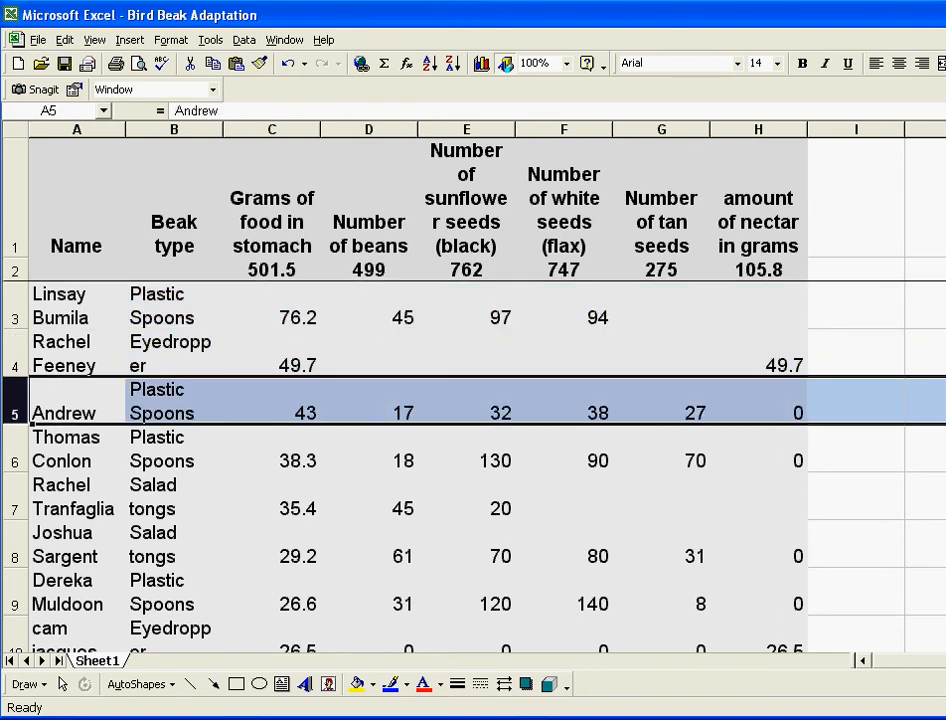
{"action": "left_click", "coordinate": [14, 449]}
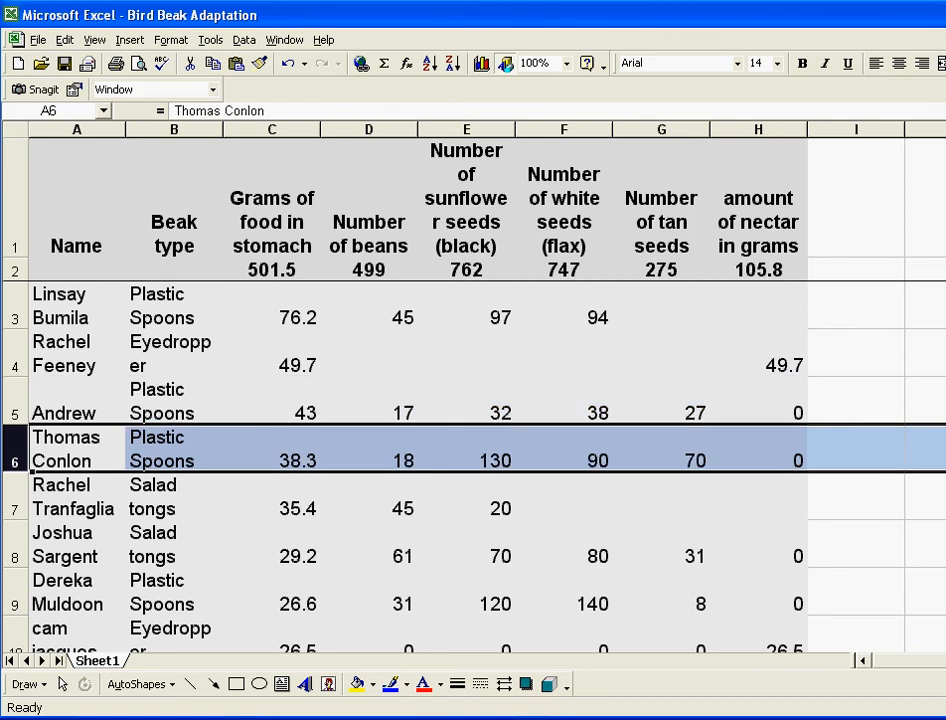
{"action": "left_click", "coordinate": [14, 497]}
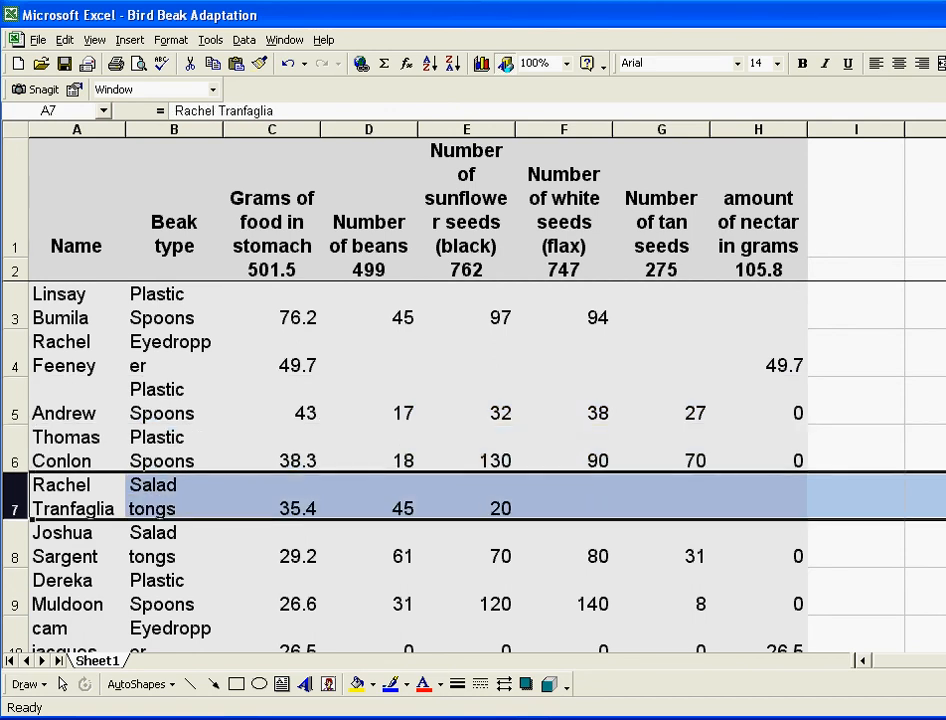
{"action": "left_click", "coordinate": [14, 545]}
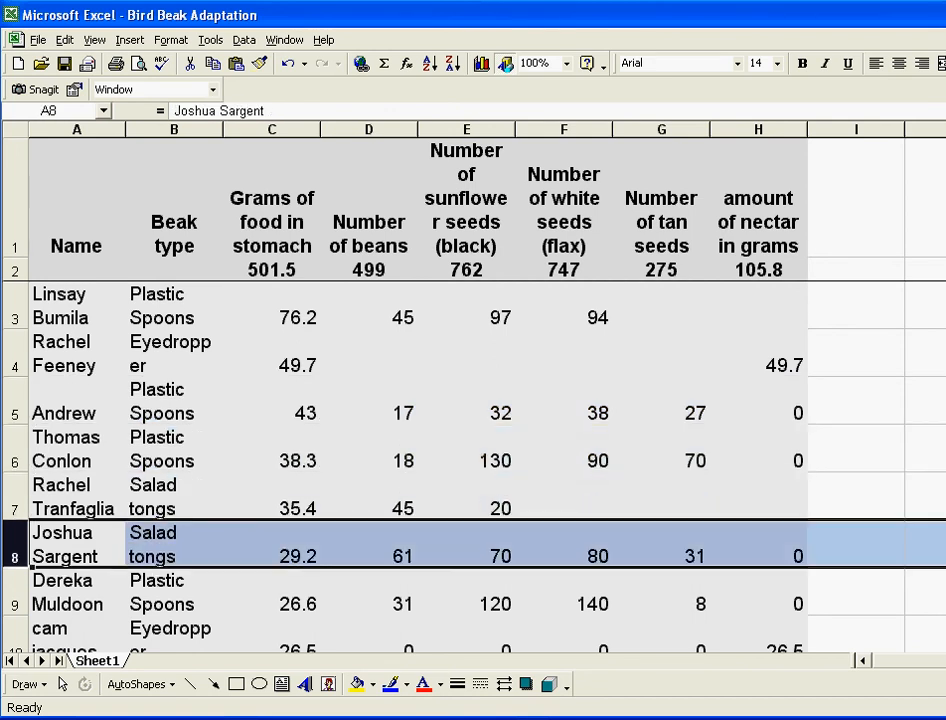
{"action": "left_click", "coordinate": [14, 592]}
{"action": "scroll", "coordinate": [473, 470], "scroll_direction": "down", "scroll_amount": 1}
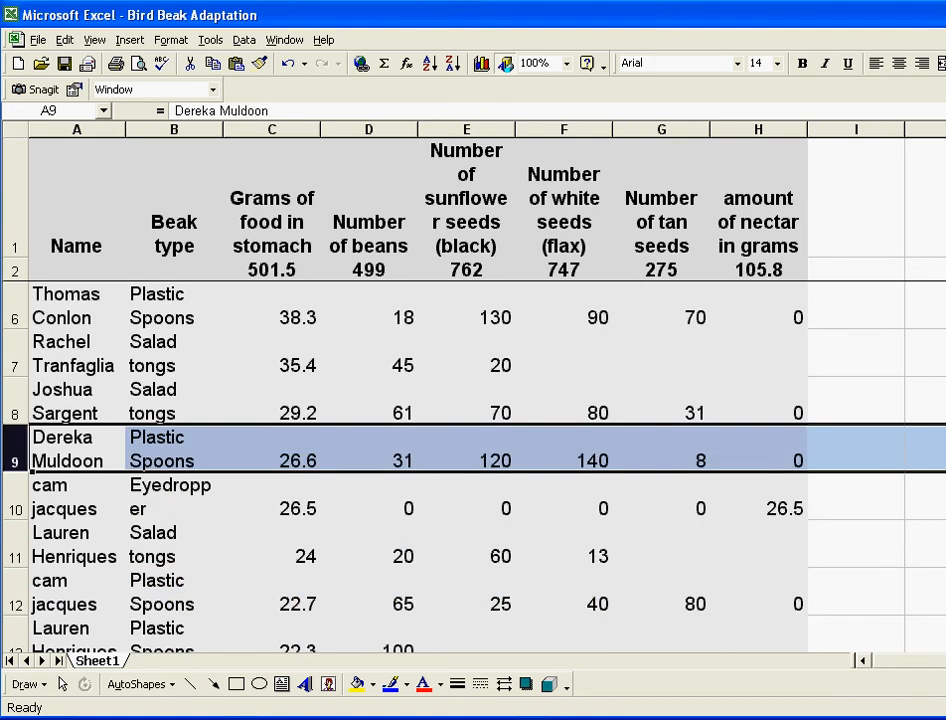
{"action": "left_click", "coordinate": [14, 497]}
{"action": "left_click", "coordinate": [14, 545]}
{"action": "scroll", "coordinate": [473, 470], "scroll_direction": "down", "scroll_amount": 1}
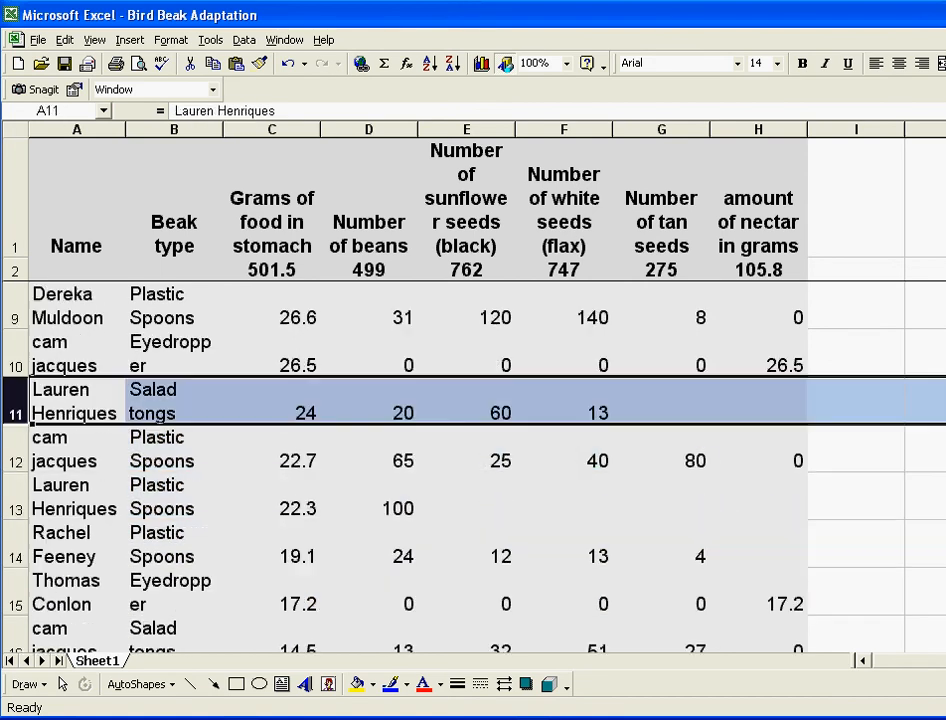
{"action": "left_click", "coordinate": [14, 497]}
{"action": "left_click", "coordinate": [14, 545]}
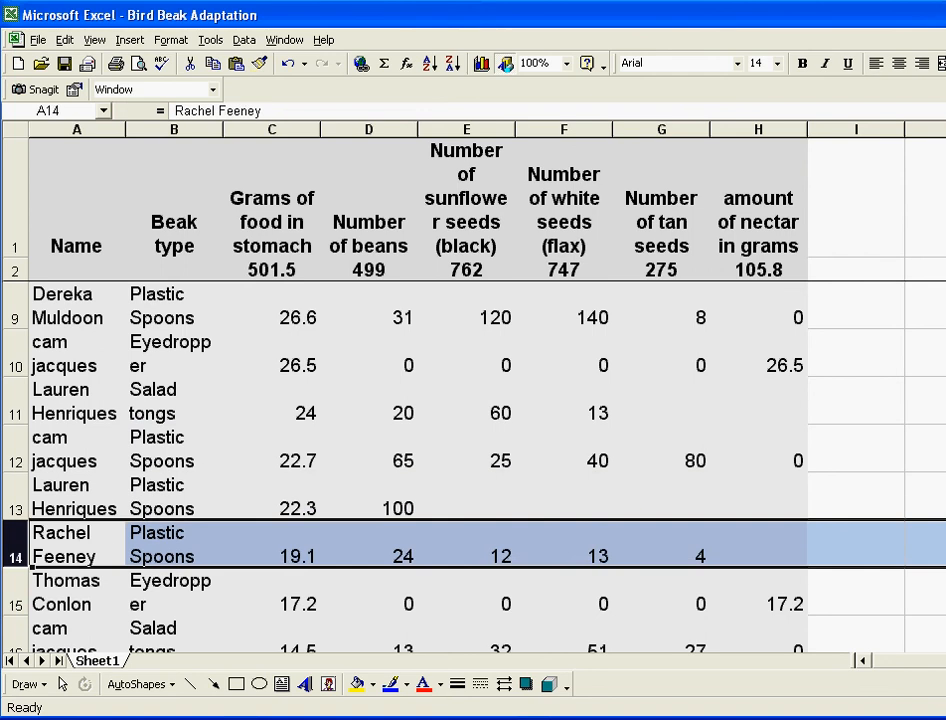
{"action": "left_click", "coordinate": [75, 592]}
{"action": "scroll", "coordinate": [473, 470], "scroll_direction": "down", "scroll_amount": 2}
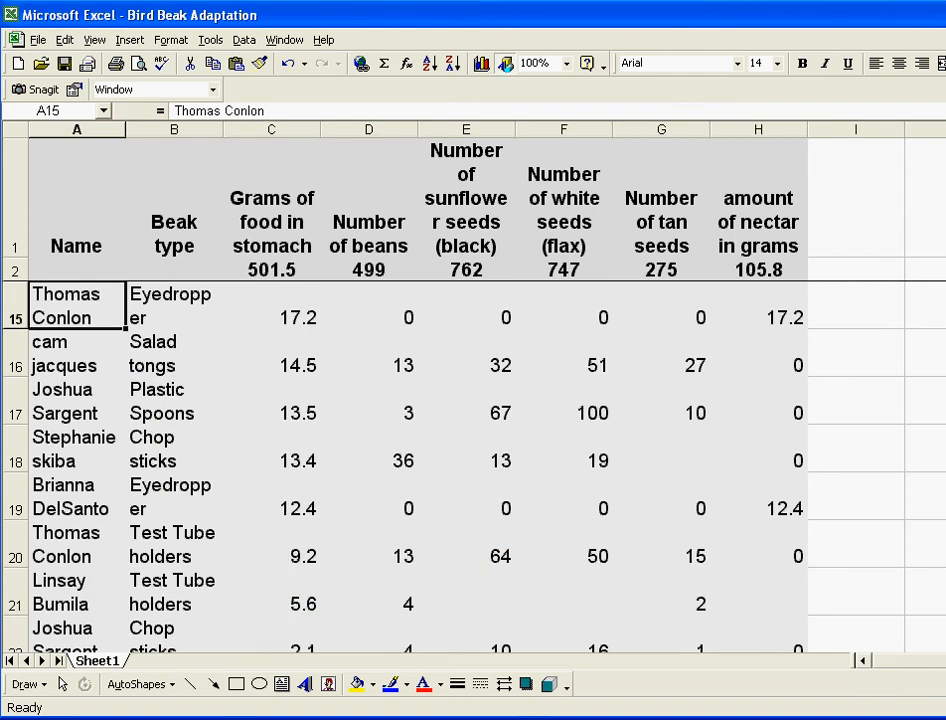
{"action": "left_click", "coordinate": [76, 544]}
{"action": "left_click", "coordinate": [76, 592]}
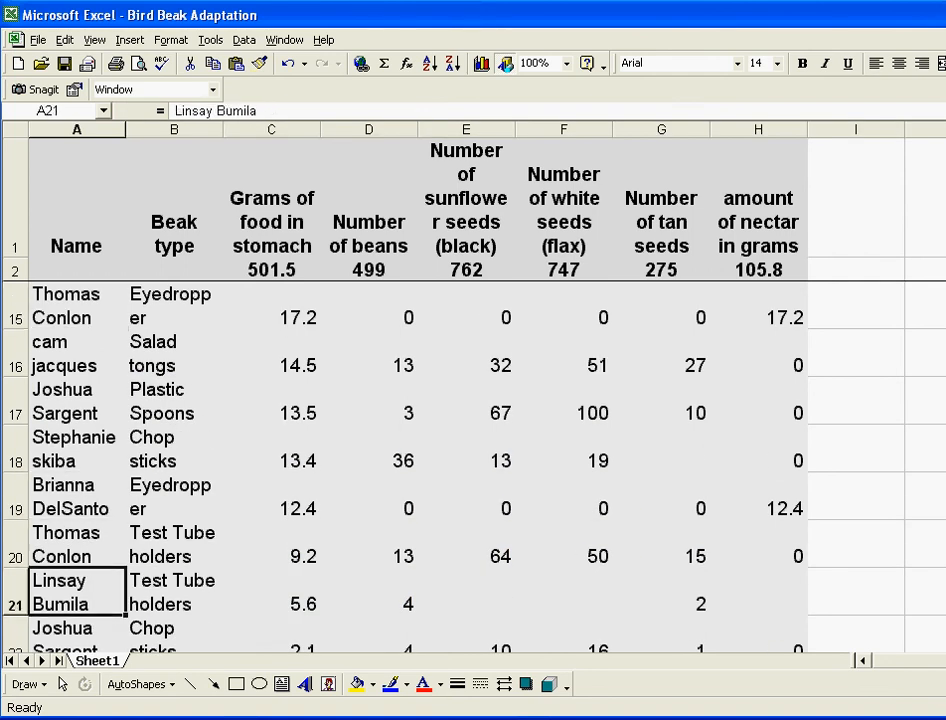
{"action": "scroll", "coordinate": [473, 470], "scroll_direction": "down", "scroll_amount": 2}
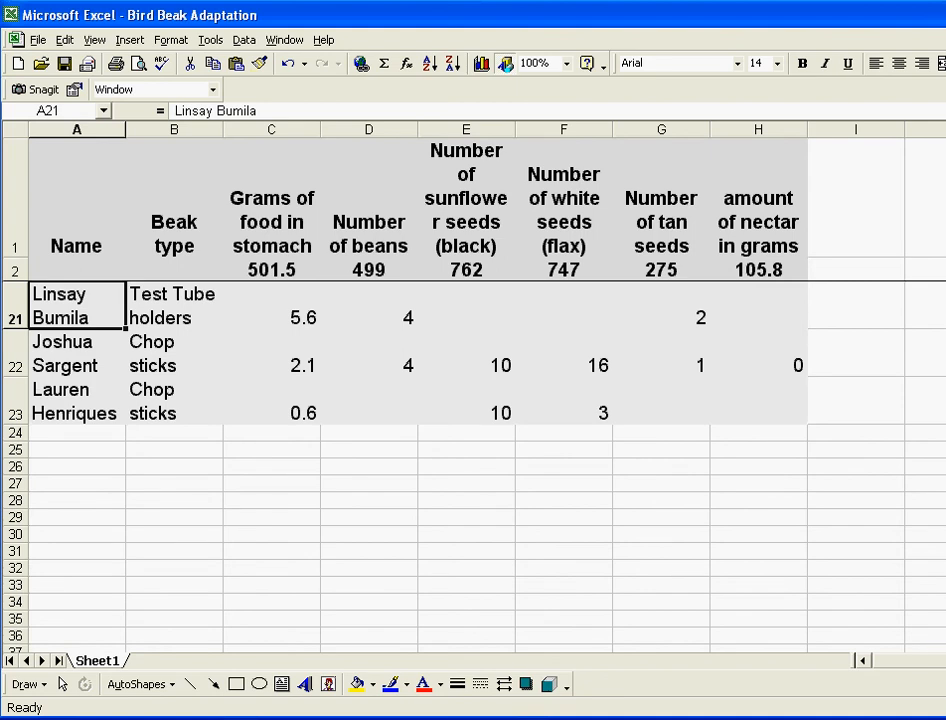
{"action": "left_click", "coordinate": [15, 365]}
{"action": "left_click", "coordinate": [76, 432]}
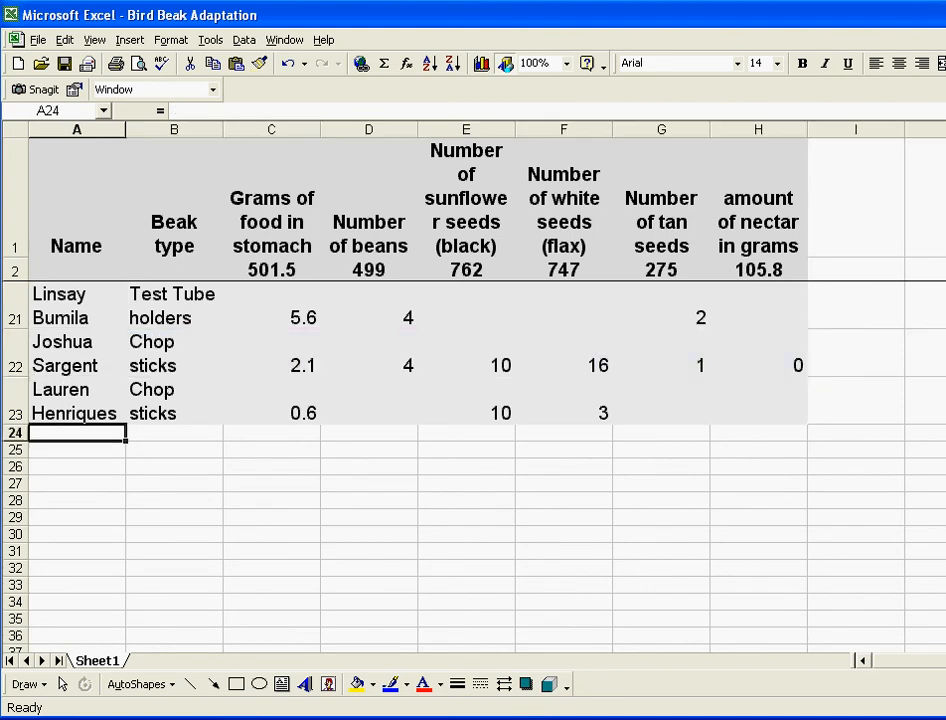
{"action": "left_click", "coordinate": [76, 401]}
{"action": "scroll", "coordinate": [473, 470], "scroll_direction": "up", "scroll_amount": 5}
{"action": "scroll", "coordinate": [473, 470], "scroll_direction": "up", "scroll_amount": 1}
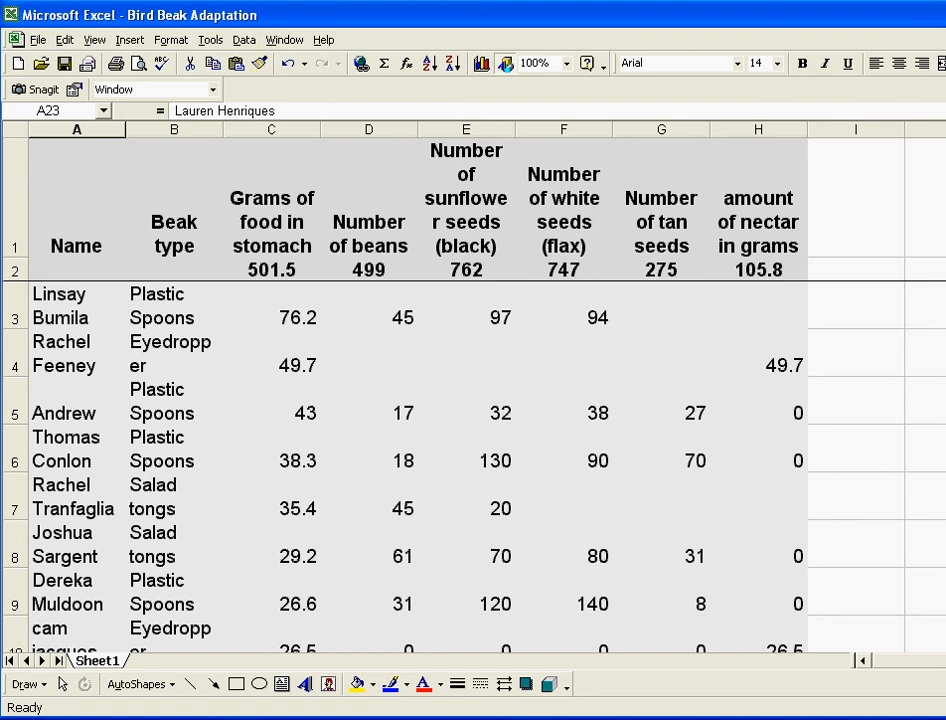
Step: Sort the data by Number of beans descending via Data > Sort, starting 100, 65, 61
{"action": "left_click", "coordinate": [368, 305]}
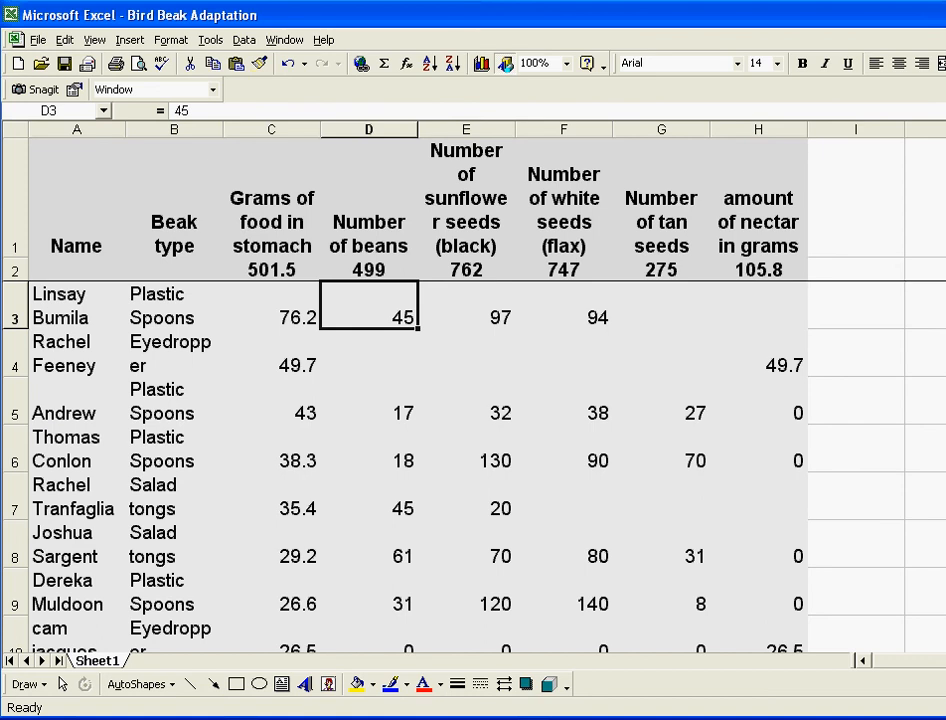
{"action": "left_click", "coordinate": [368, 220]}
{"action": "key", "text": "alt+d"}
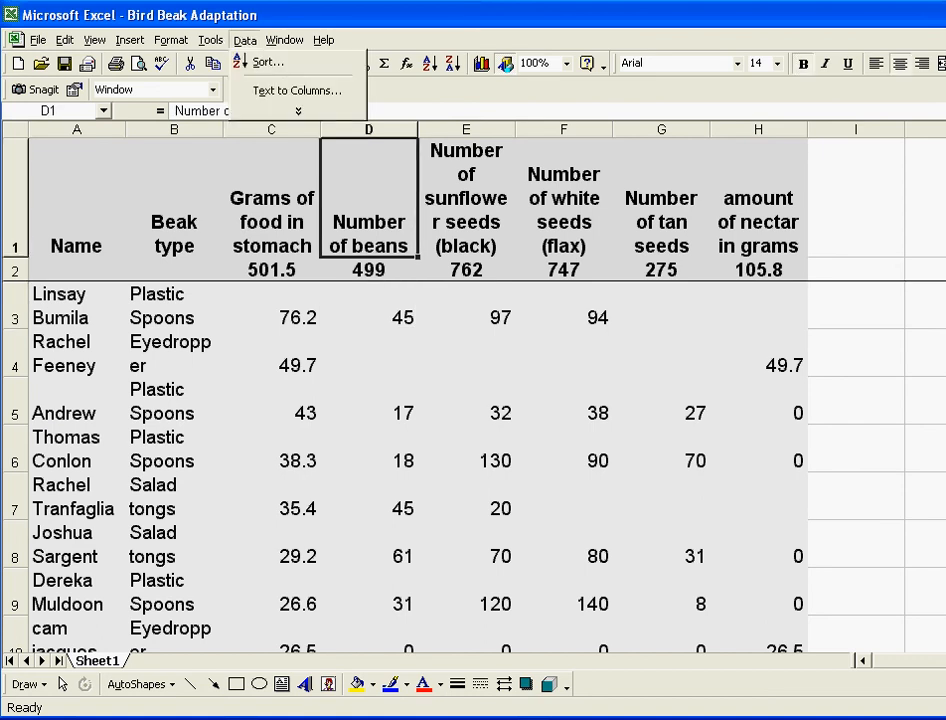
{"action": "key", "text": "s"}
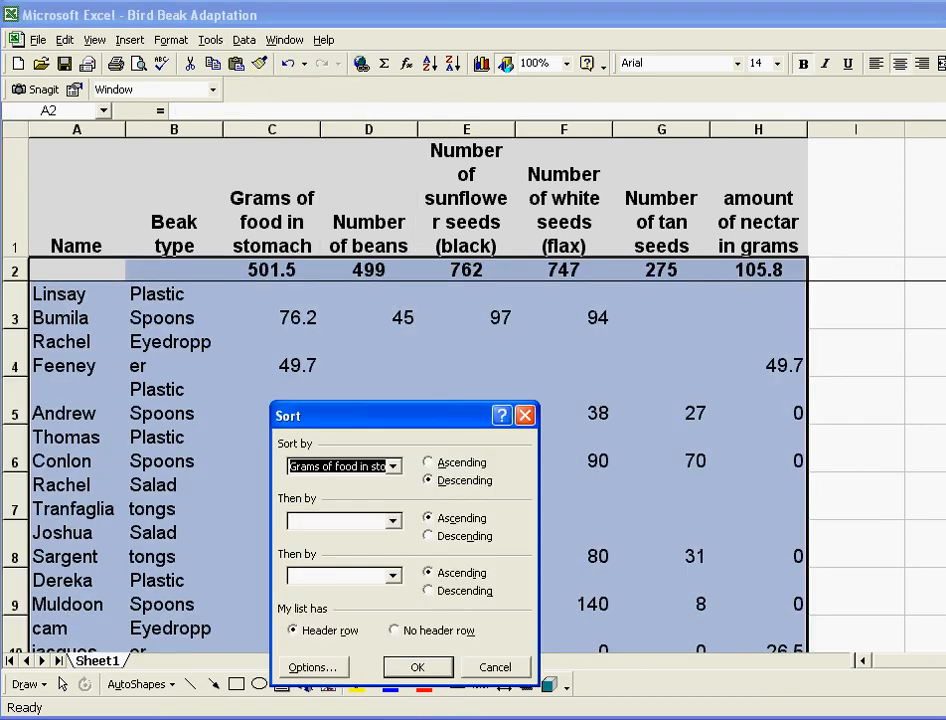
{"action": "key", "text": "alt+Down"}
{"action": "key", "text": "Up"}
{"action": "key", "text": "Down"}
{"action": "key", "text": "Down"}
{"action": "key", "text": "Return"}
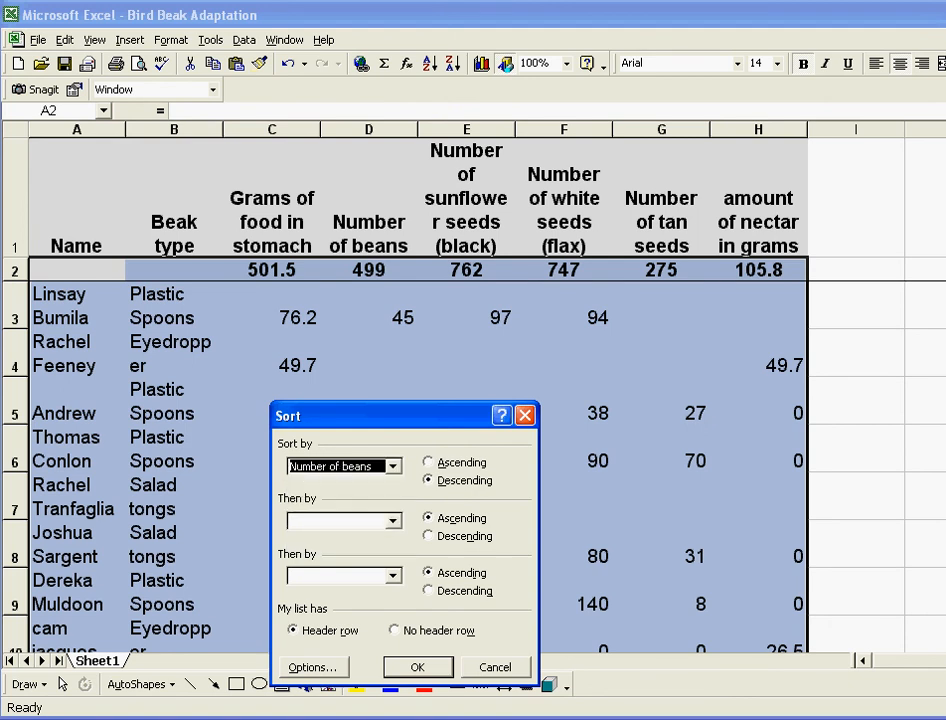
{"action": "key", "text": "Return"}
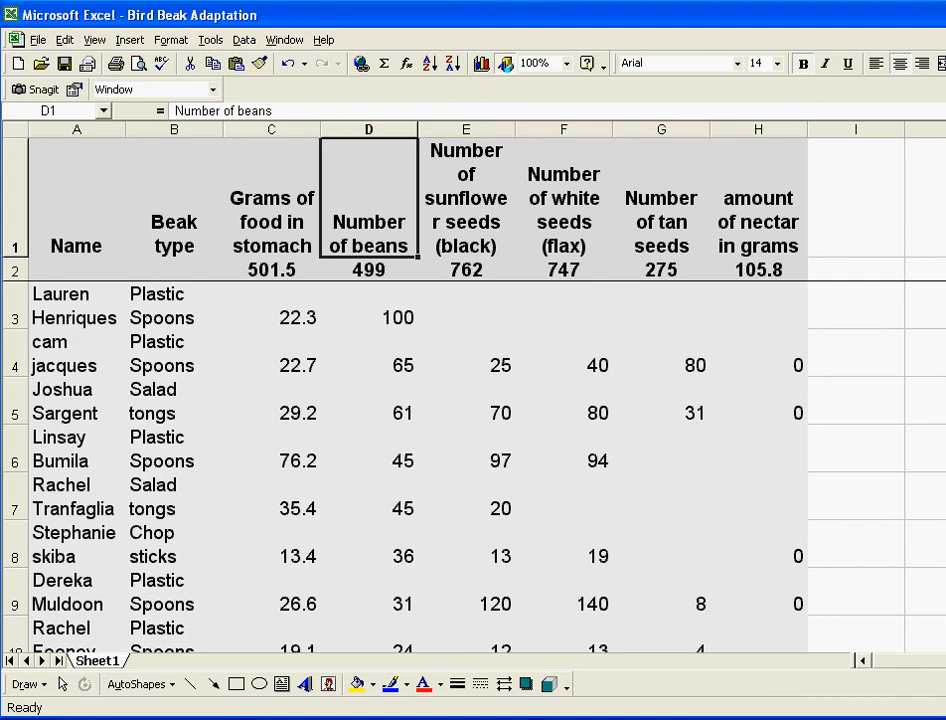
Step: Check the tied bean count in row 7 and scroll through the re-sorted rows
{"action": "left_click", "coordinate": [368, 496]}
{"action": "scroll", "coordinate": [400, 470], "scroll_direction": "down", "scroll_amount": 3}
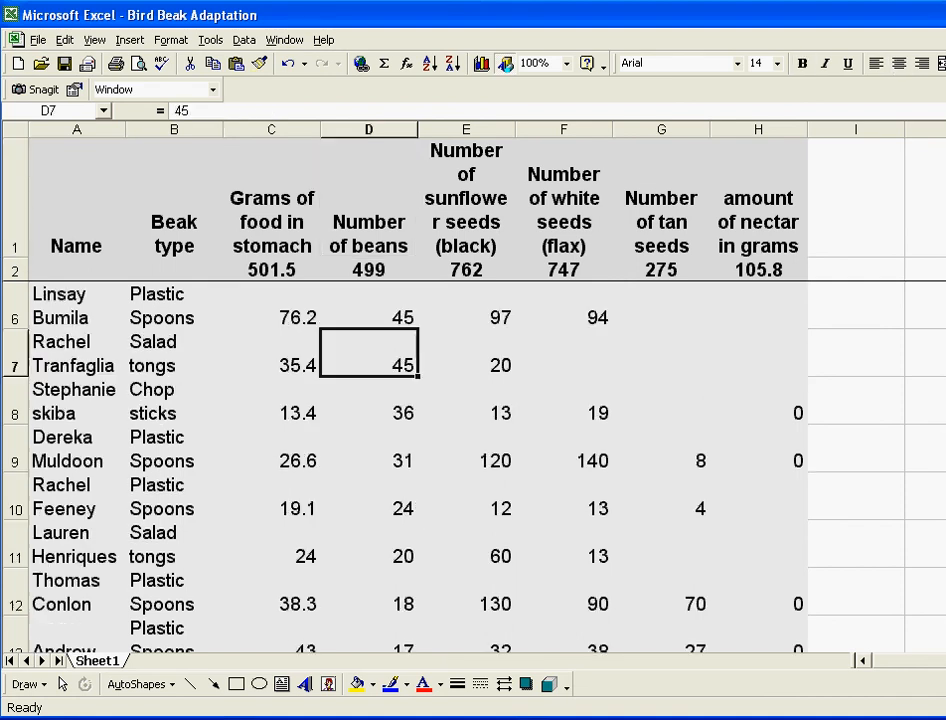
{"action": "scroll", "coordinate": [400, 470], "scroll_direction": "up", "scroll_amount": 3}
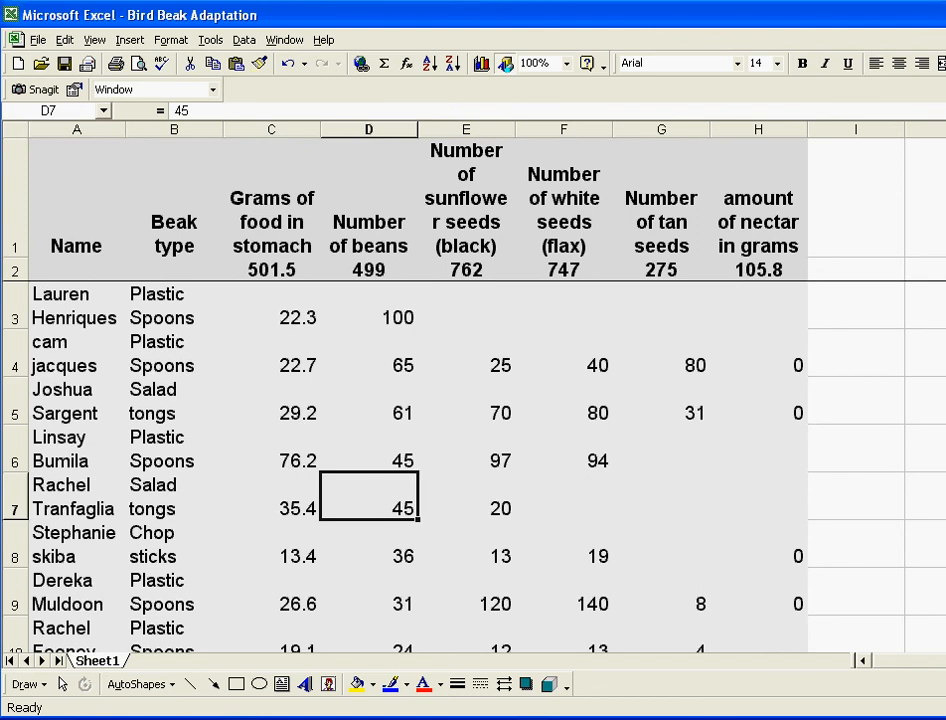
{"action": "scroll", "coordinate": [400, 470], "scroll_direction": "down", "scroll_amount": 7}
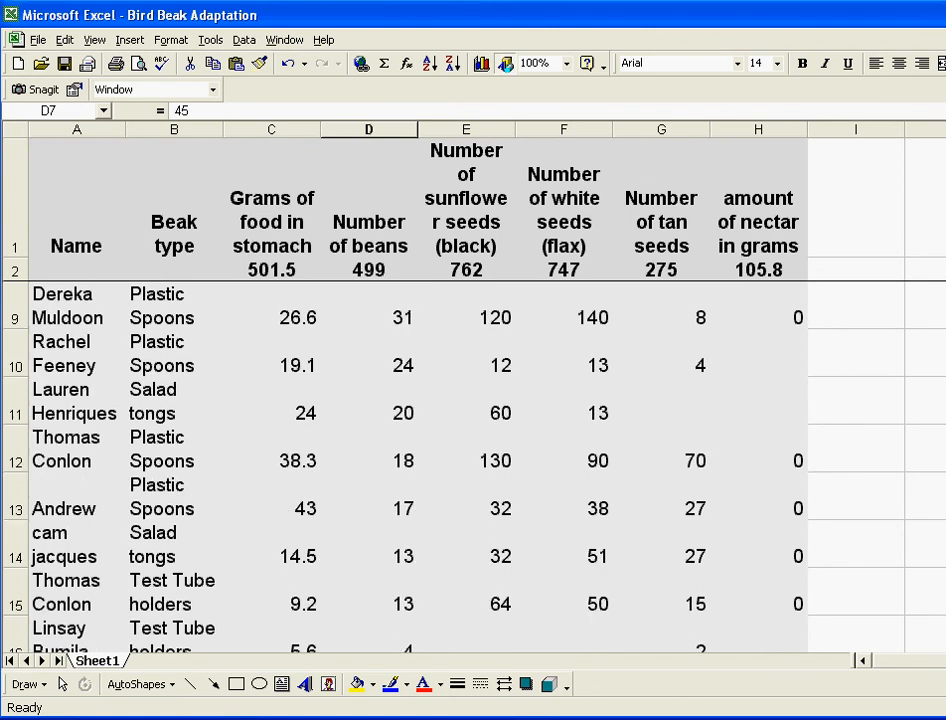
{"action": "scroll", "coordinate": [400, 470], "scroll_direction": "up", "scroll_amount": 7}
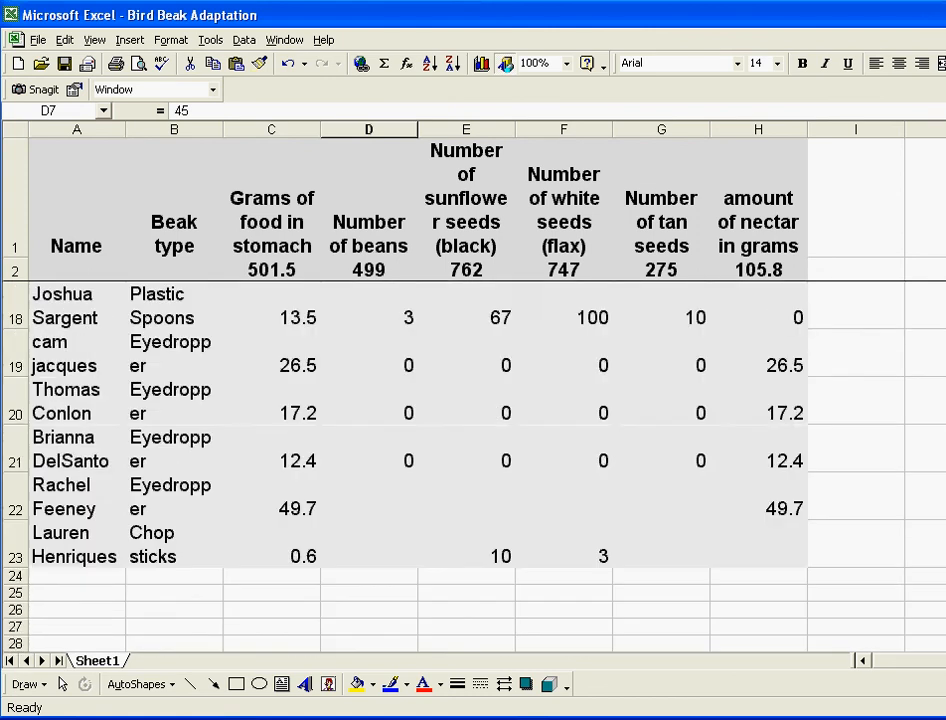